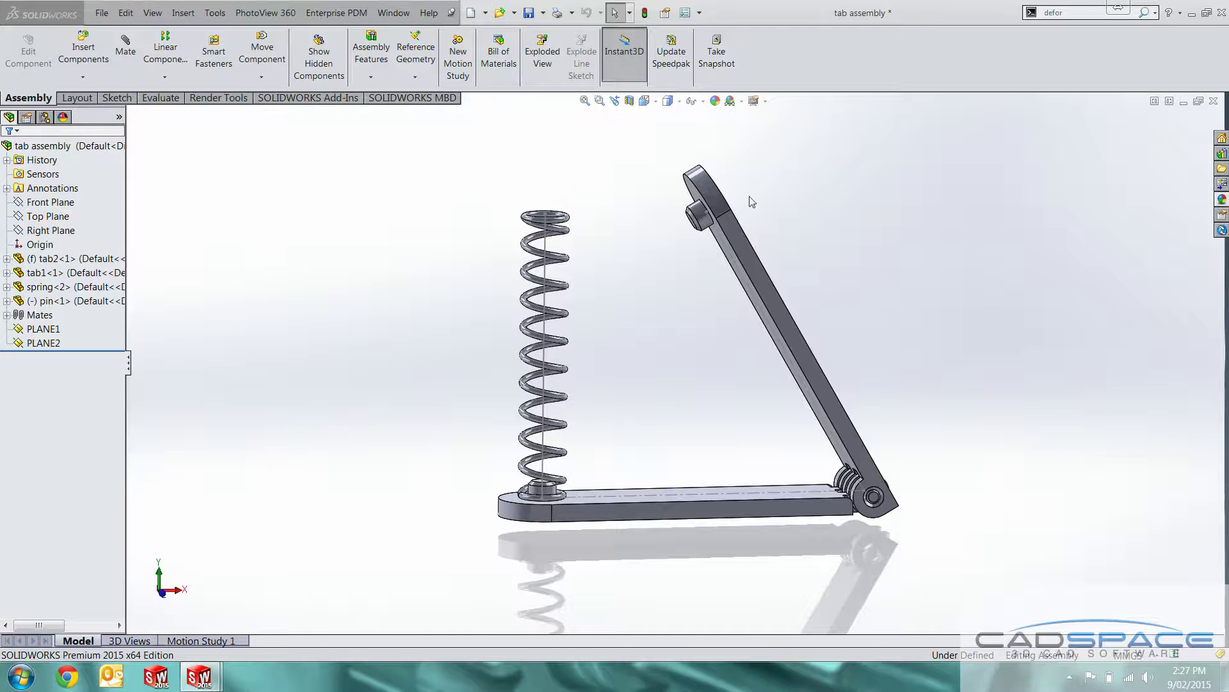
Step: Orbit and zoom around the tab assembly, then switch to the spring.SLDPRT document
middle_click_drag(645, 234, 654, 472)
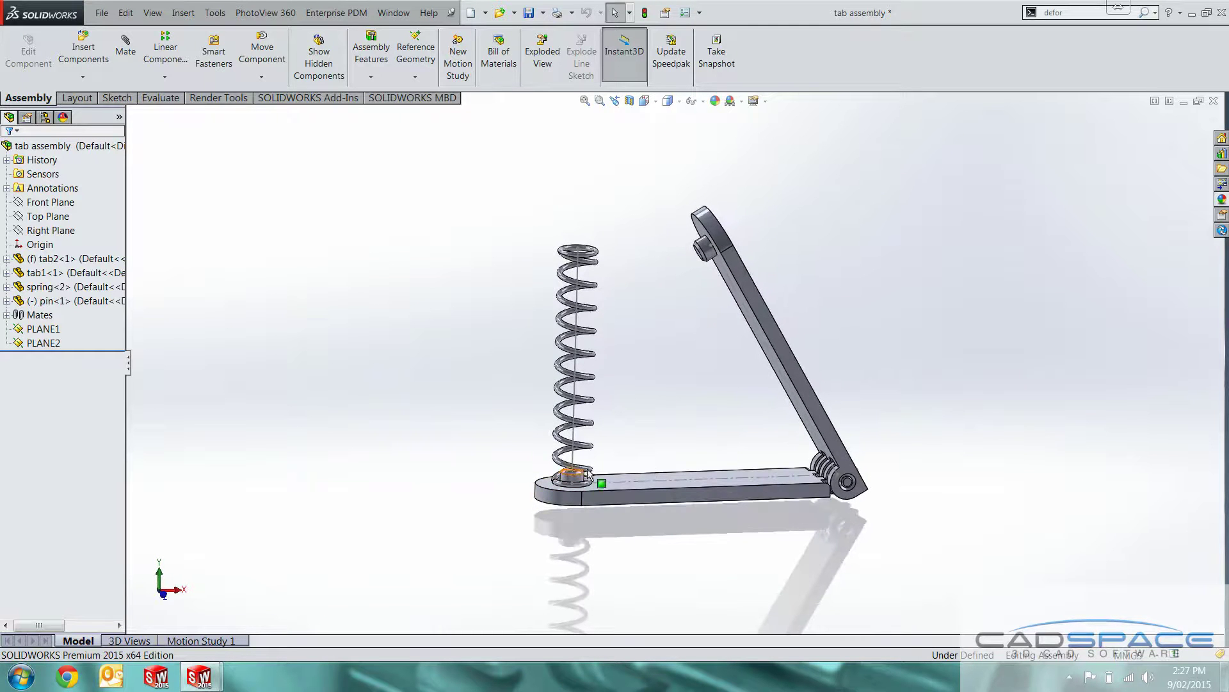
scroll(595, 465, "down", 5)
scroll(775, 263, "up", 4)
scroll(641, 170, "down", 1)
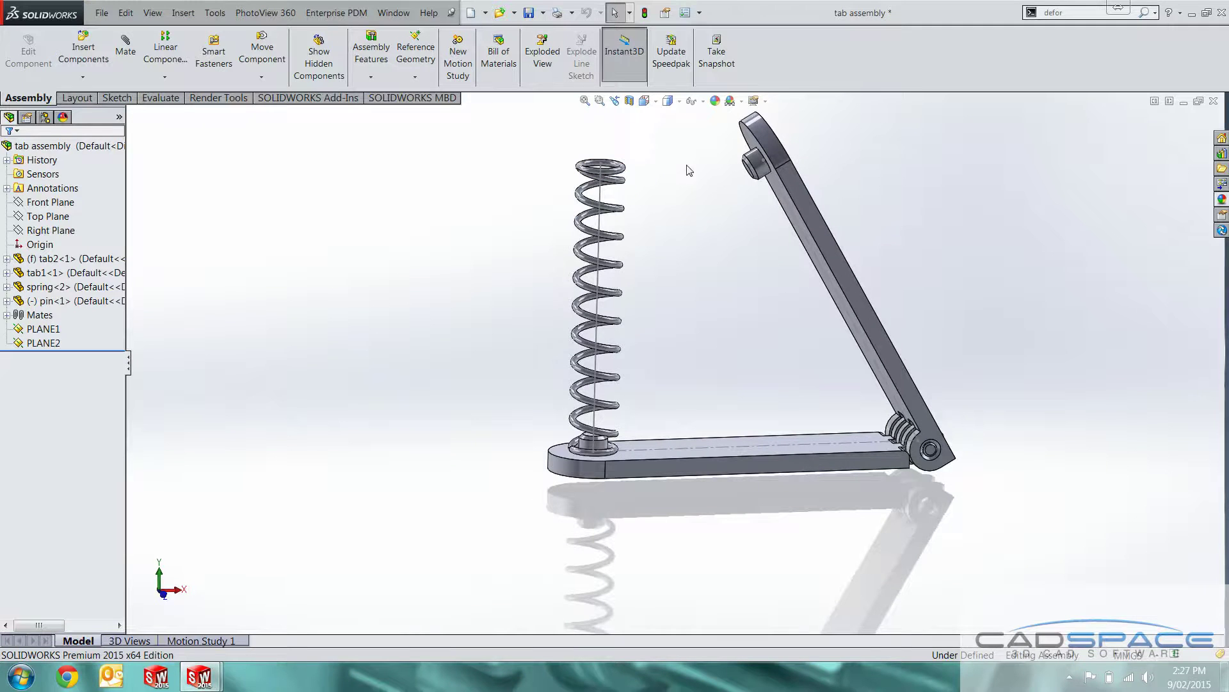
middle_click_drag(771, 185, 713, 179)
middle_click_drag(683, 258, 749, 241)
scroll(563, 480, "down", 2)
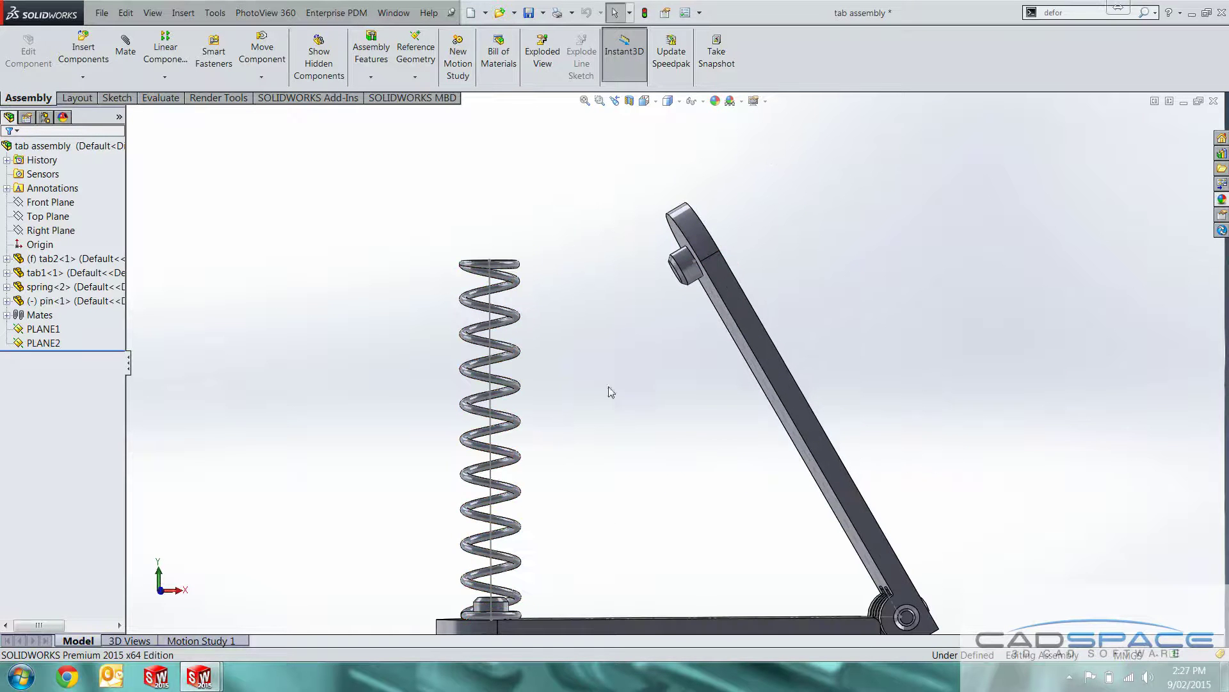
scroll(623, 340, "up", 1)
key("ctrl+Tab")
scroll(660, 365, "up", 2)
scroll(673, 368, "down", 2)
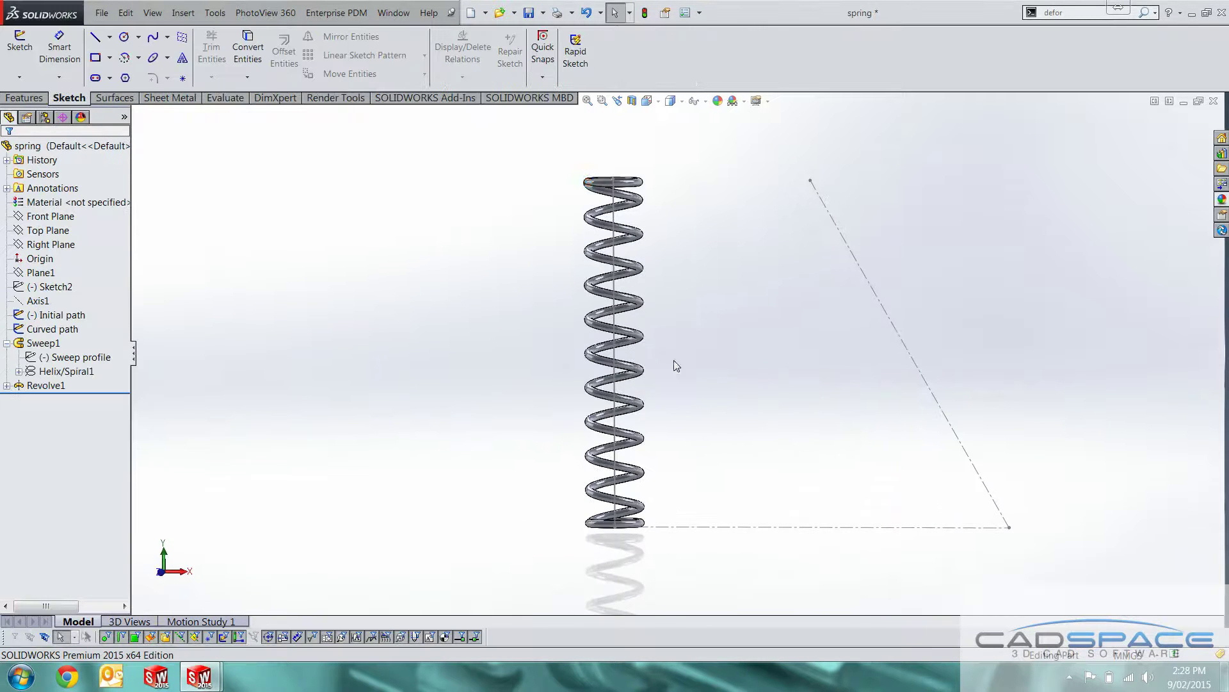
left_click(58, 386)
left_click(67, 371)
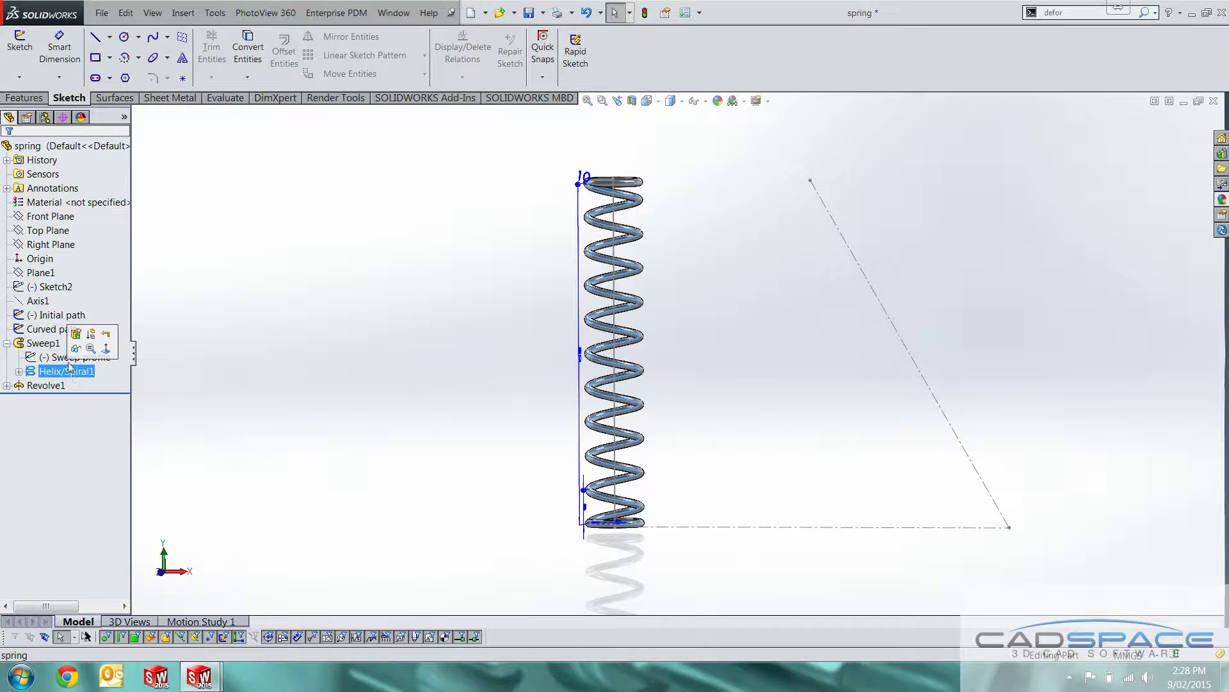
left_click(76, 333)
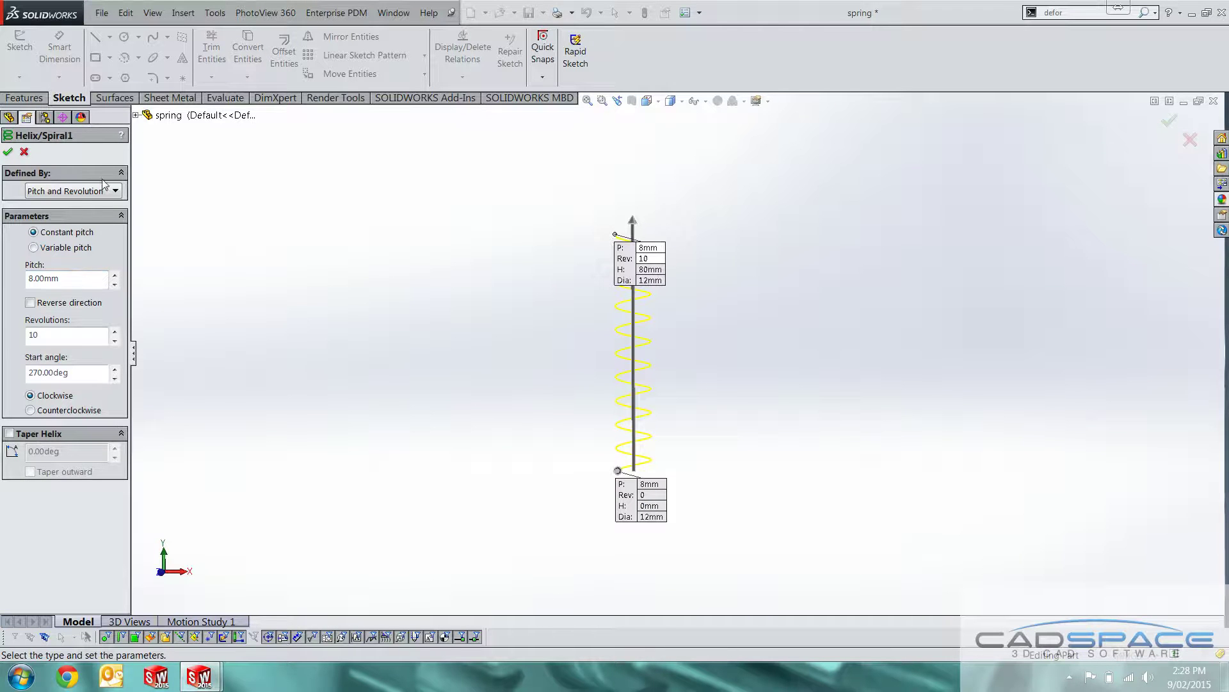
left_click(77, 188)
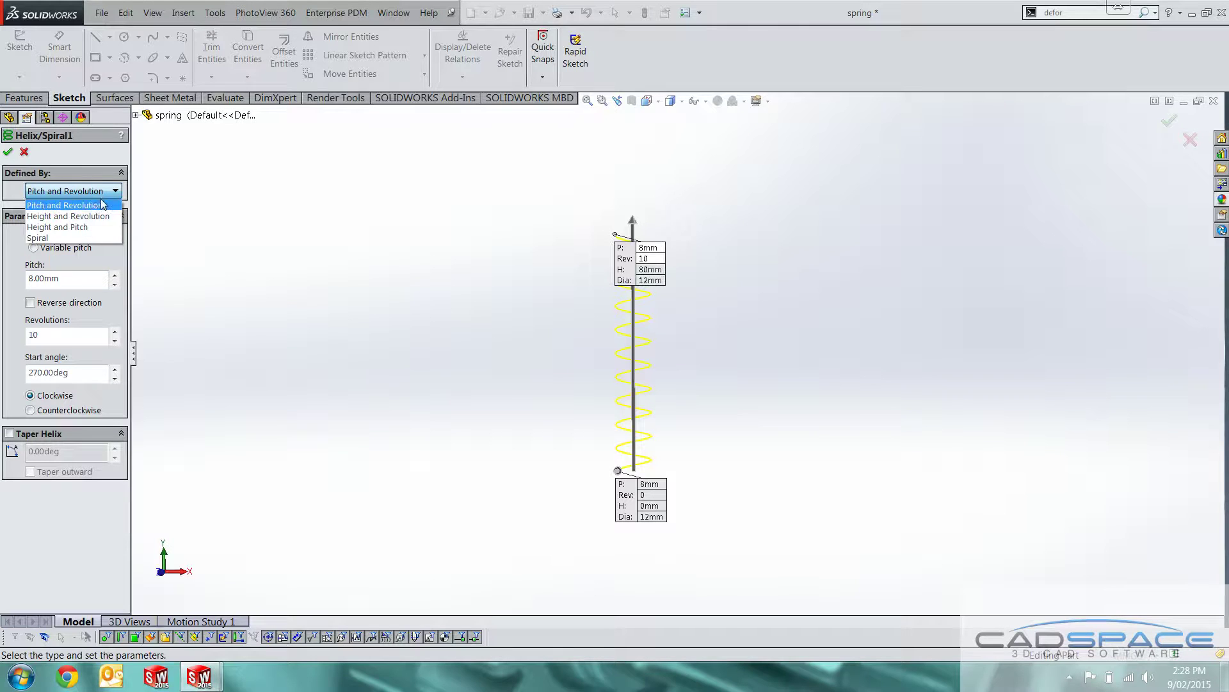
left_click(95, 204)
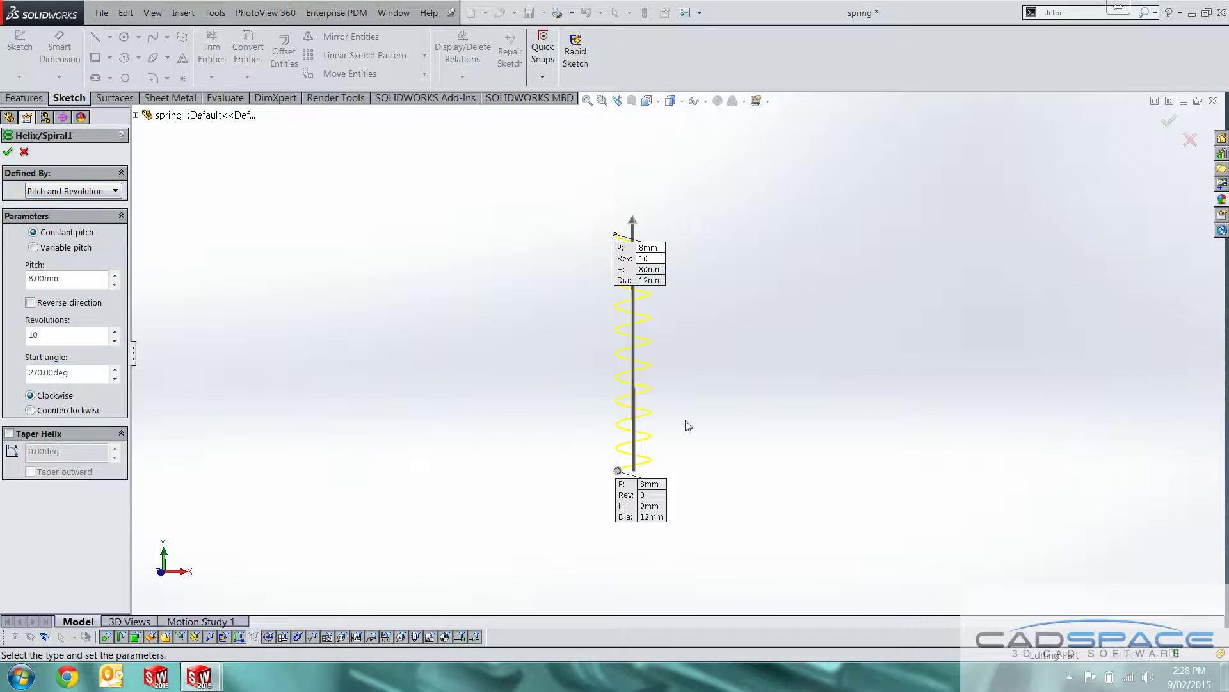
scroll(632, 309, "down", 2)
left_click(8, 152)
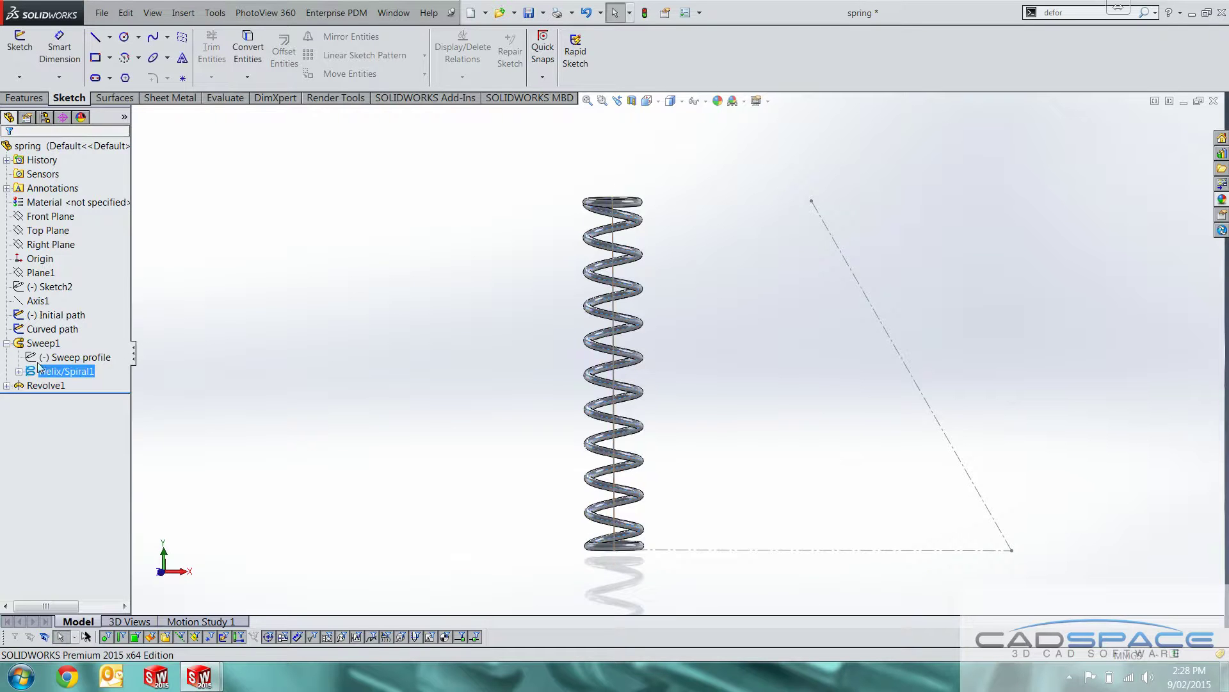
left_click(46, 374)
left_click(47, 385)
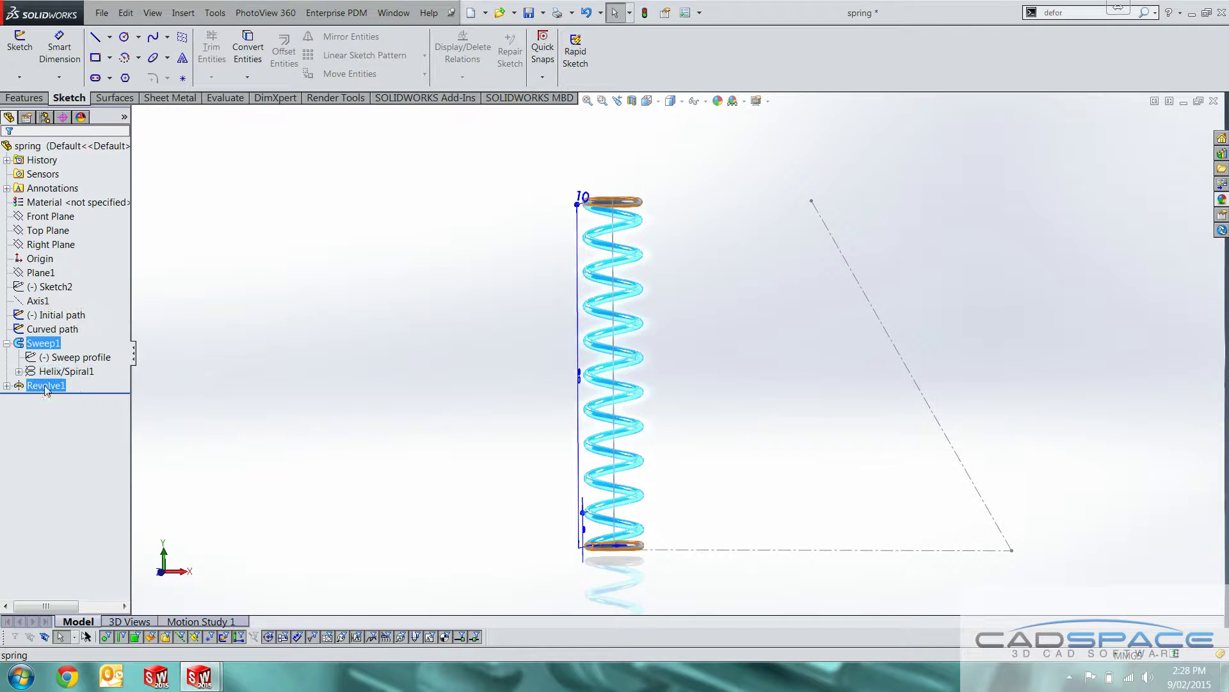
left_click(652, 490)
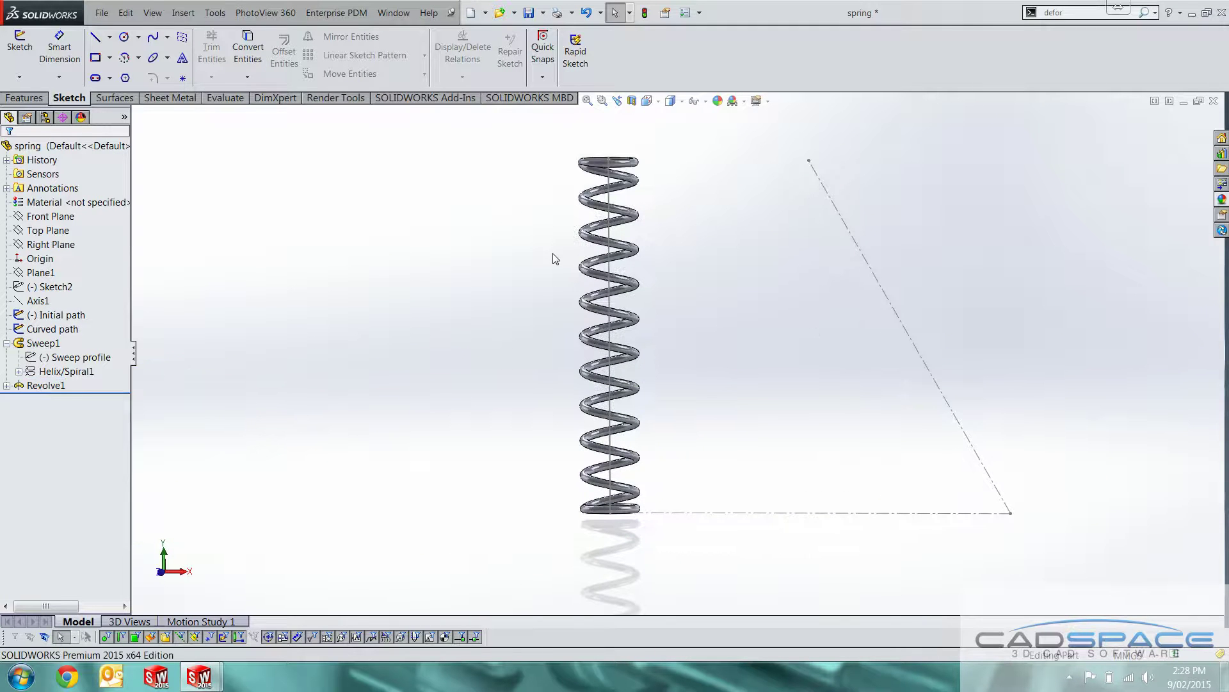
scroll(690, 257, "up", 1)
scroll(685, 244, "down", 2)
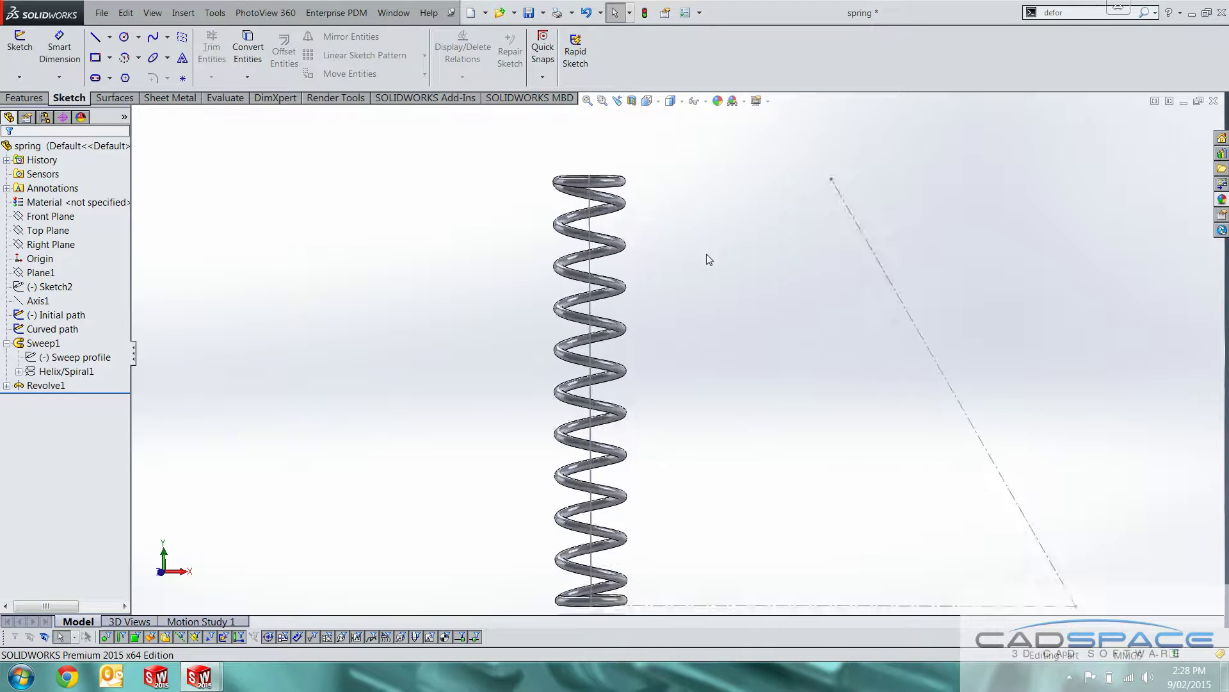
scroll(698, 249, "up", 2)
scroll(803, 408, "down", 1)
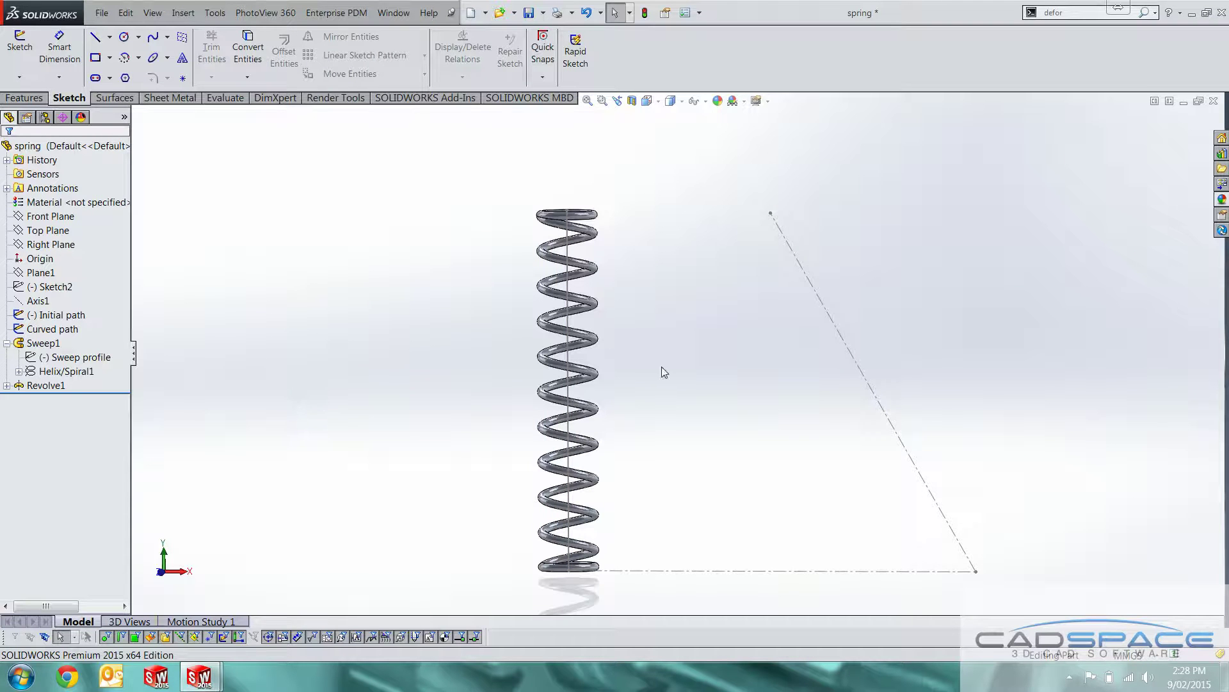
left_click(572, 329)
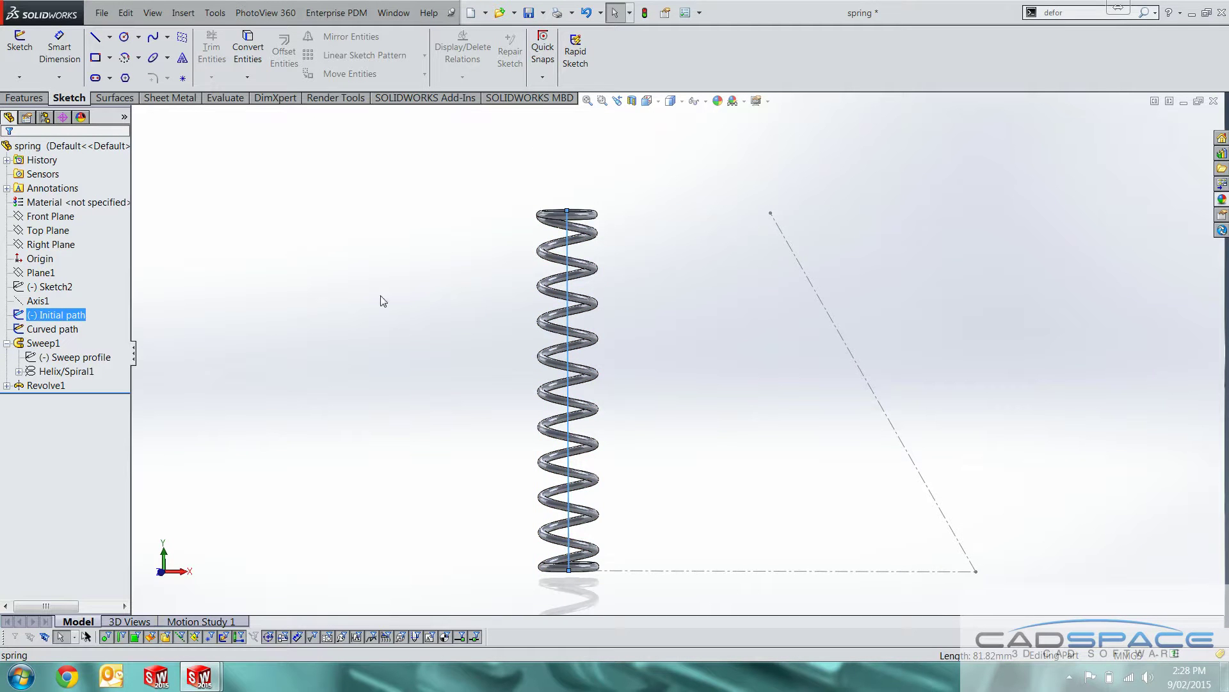
left_click(53, 329)
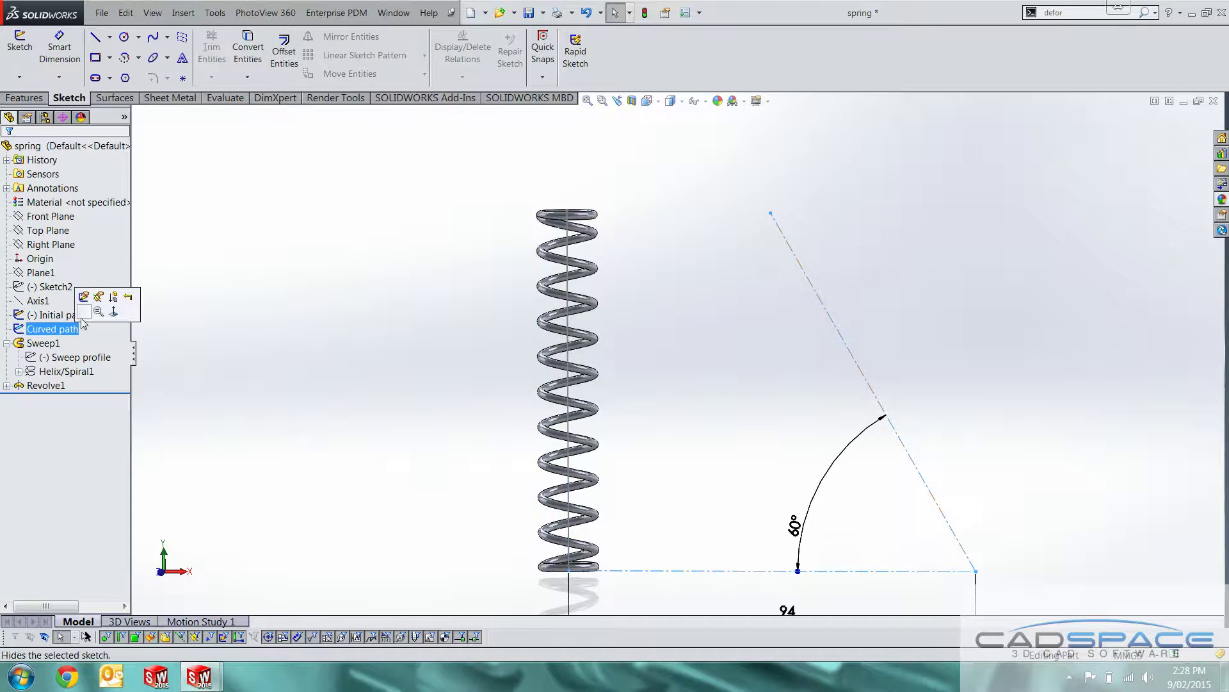
Step: Edit the Curved path sketch to show its 60° angle and 94 base dimension
left_click(83, 296)
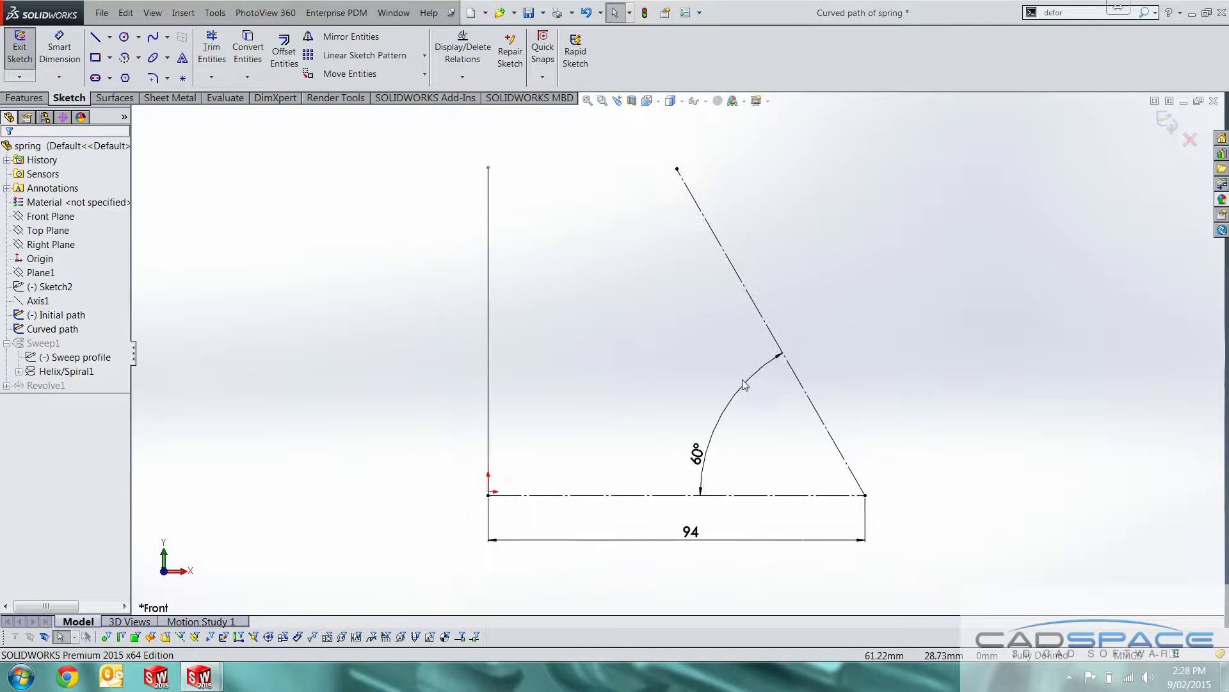
scroll(605, 268, "up", 2)
scroll(593, 241, "down", 3)
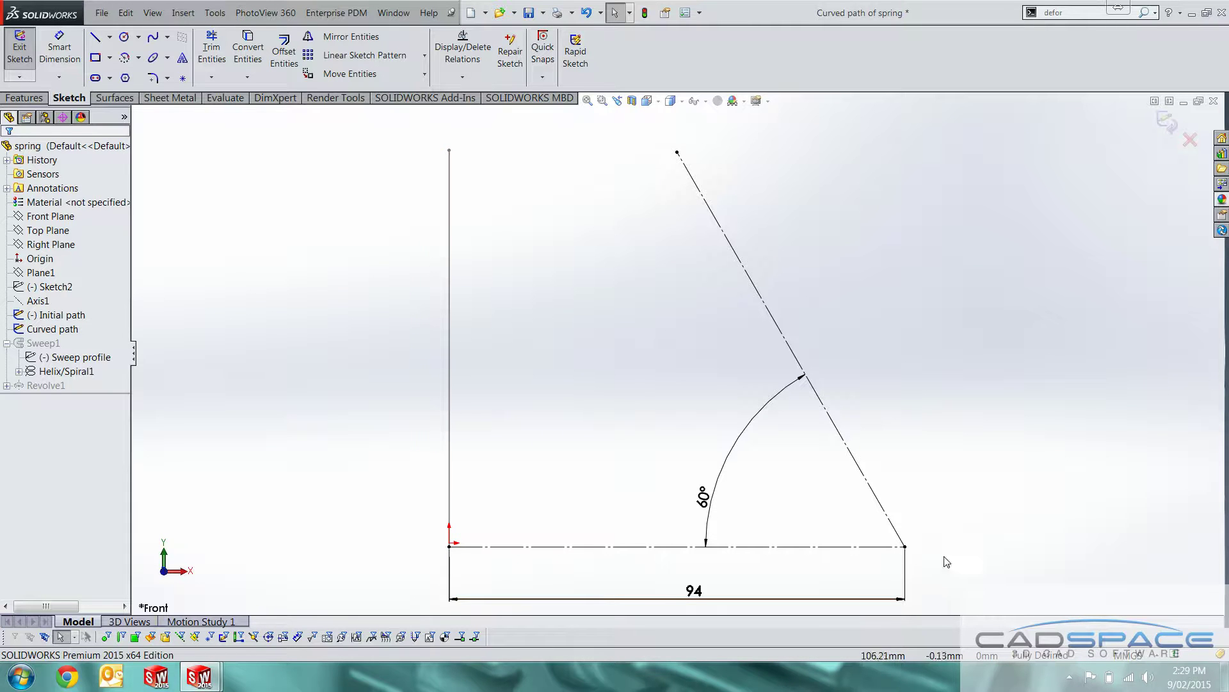
Step: Change the Curved path angle dimension from 60° to 45°
left_click(703, 497)
double_click(703, 496)
type("45")
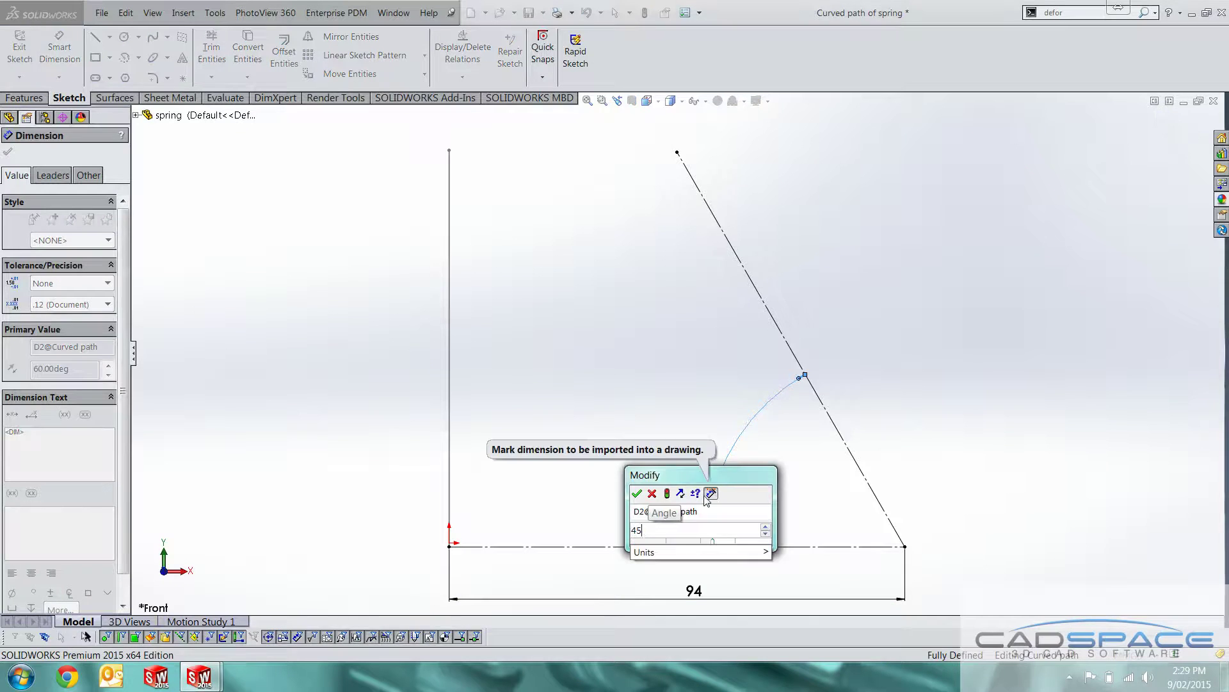
key("Return")
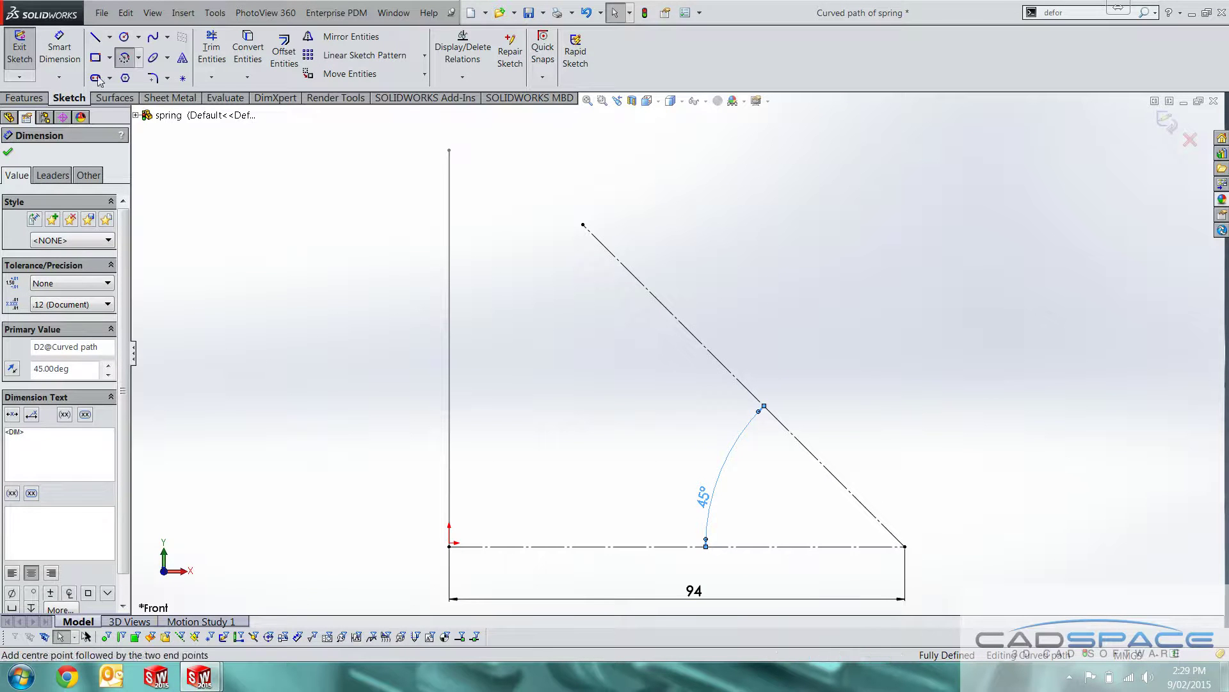
Step: Draw a centrepoint arc centred at the line's end, from the origin to the angled line's end
left_click(124, 58)
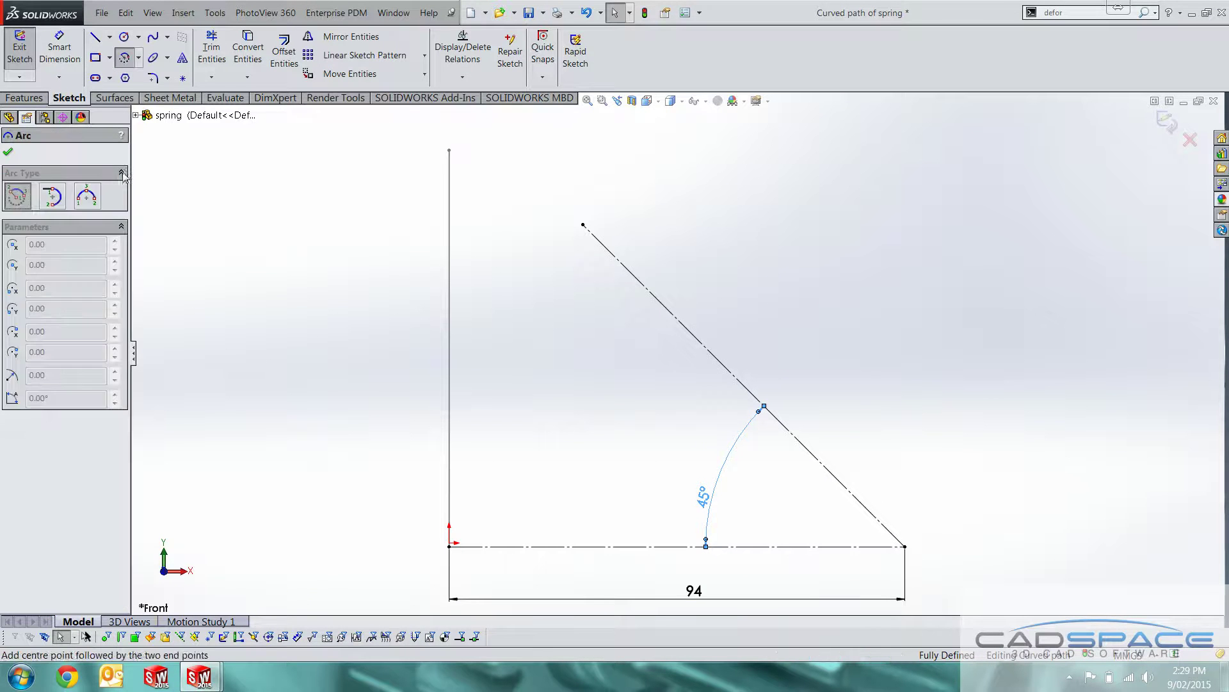
left_click(905, 546)
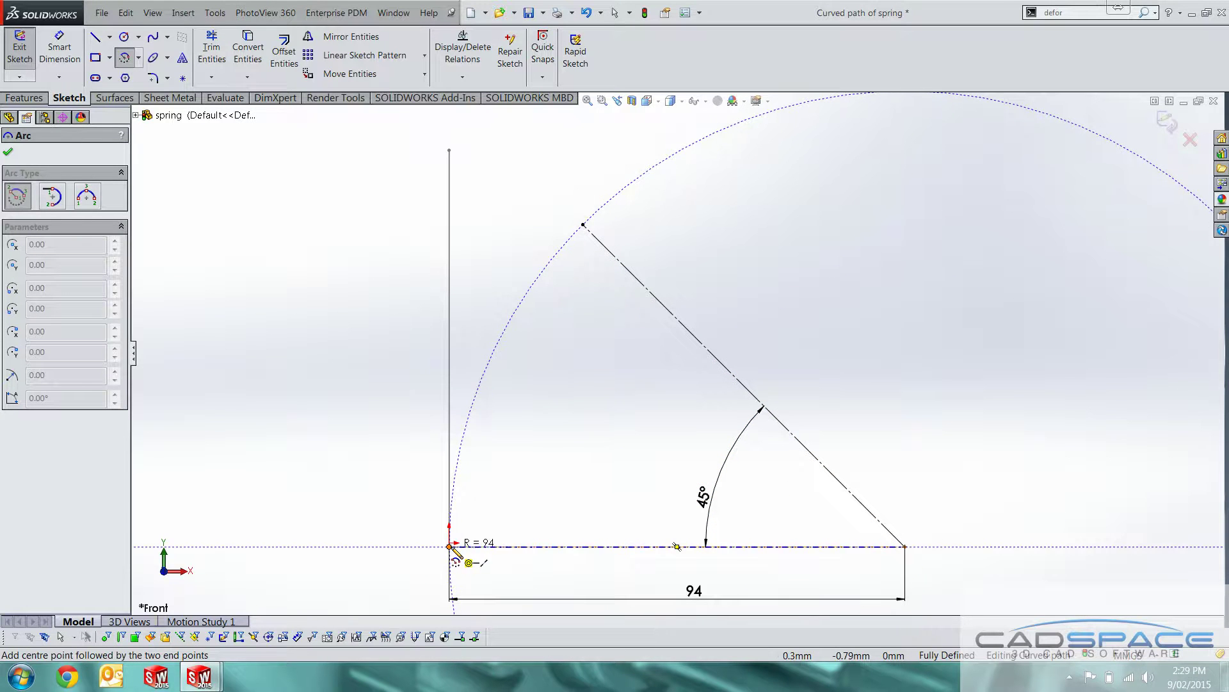
left_click(451, 546)
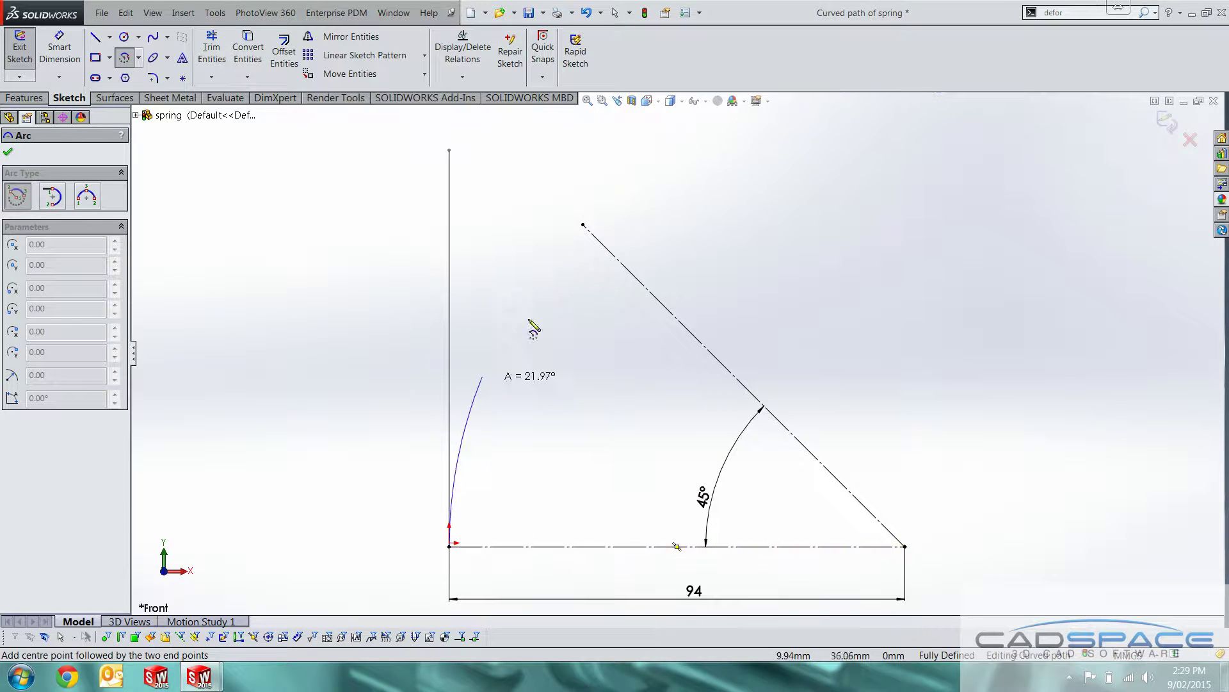
left_click(585, 232)
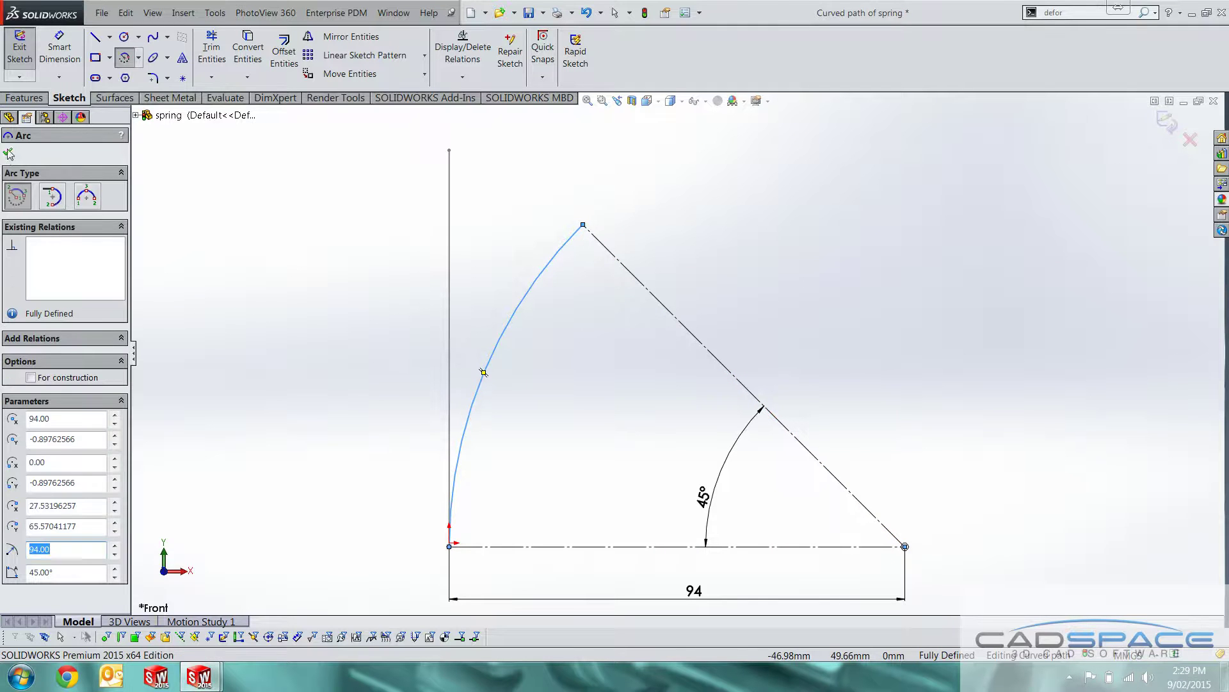
key("Escape")
Step: Leave the Curved path sketch so the spring rebuilds
key("f")
scroll(543, 315, "down", 2)
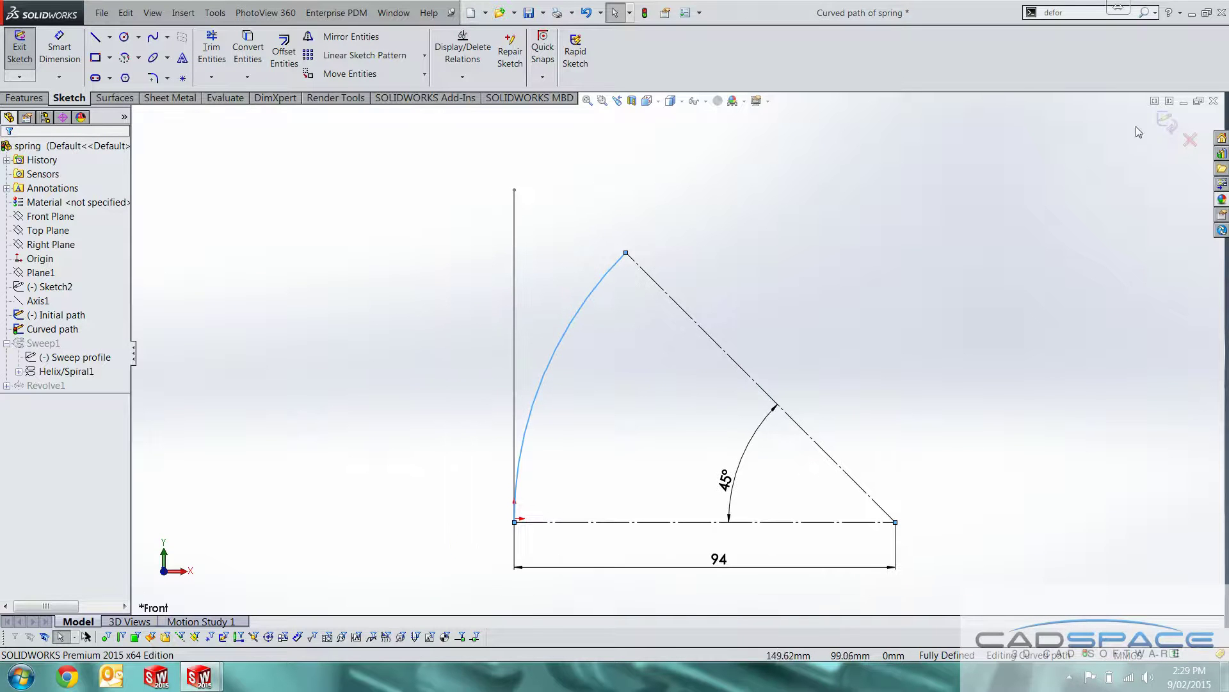
key("ctrl+b")
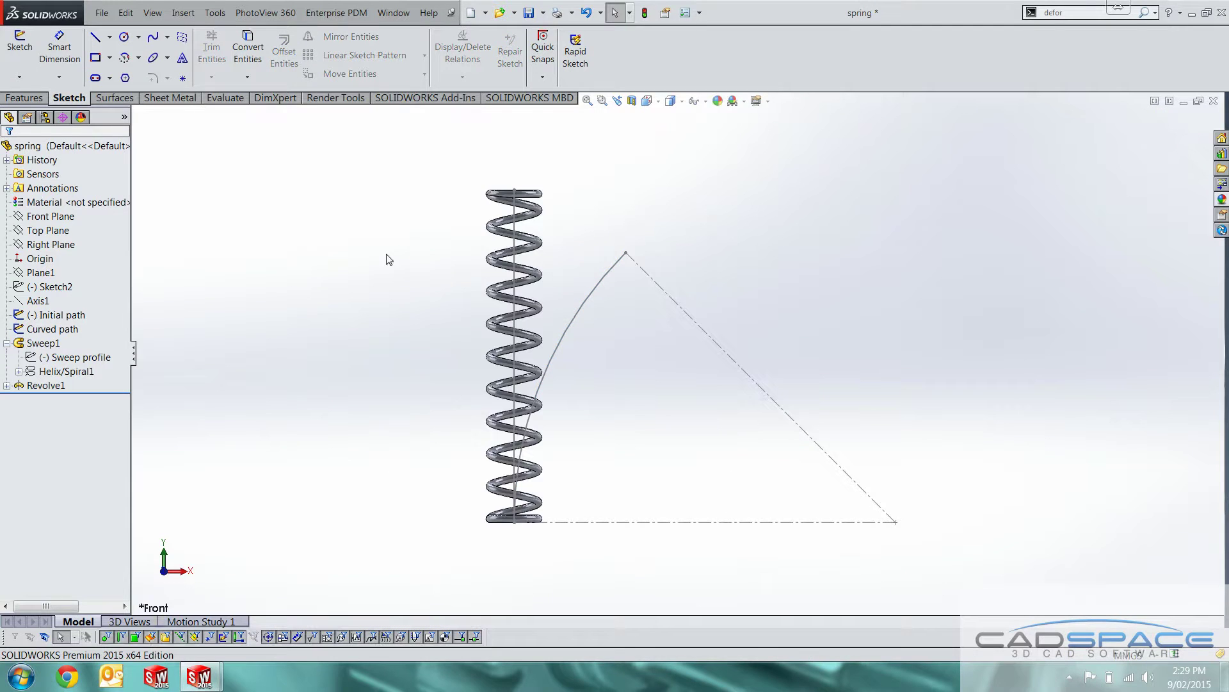
scroll(516, 297, "down", 2)
scroll(651, 397, "up", 2)
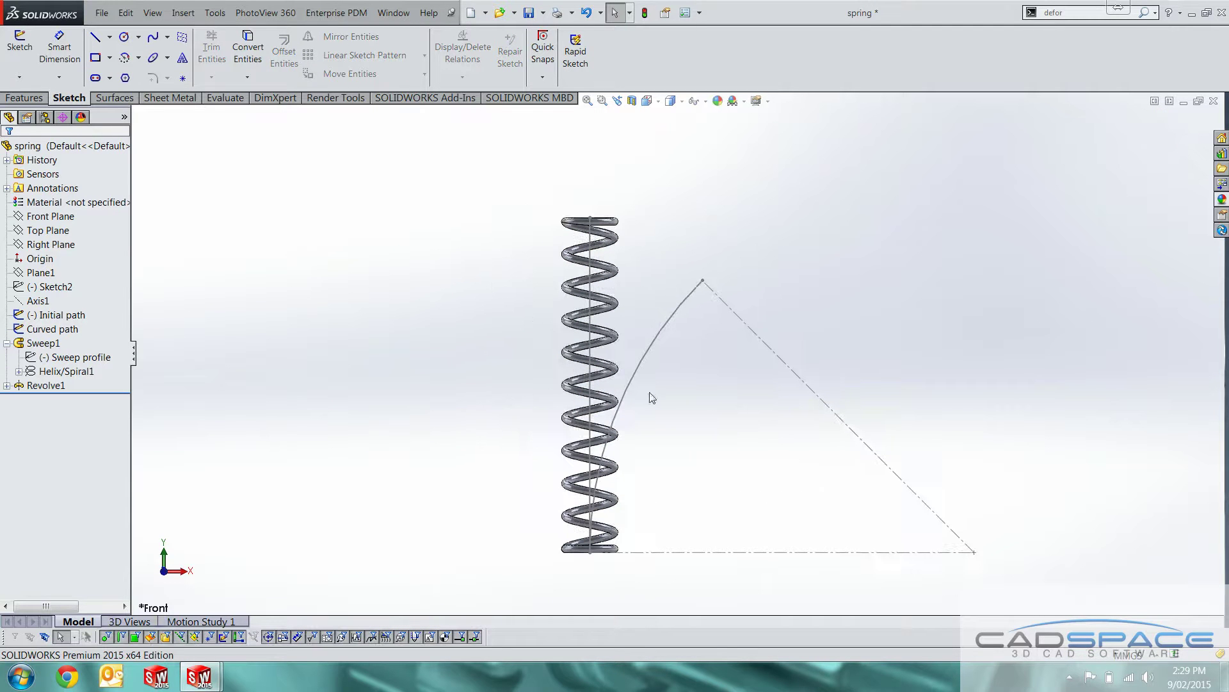
Step: Search 'defo' in the commands box and start the Deform feature
left_click(190, 14)
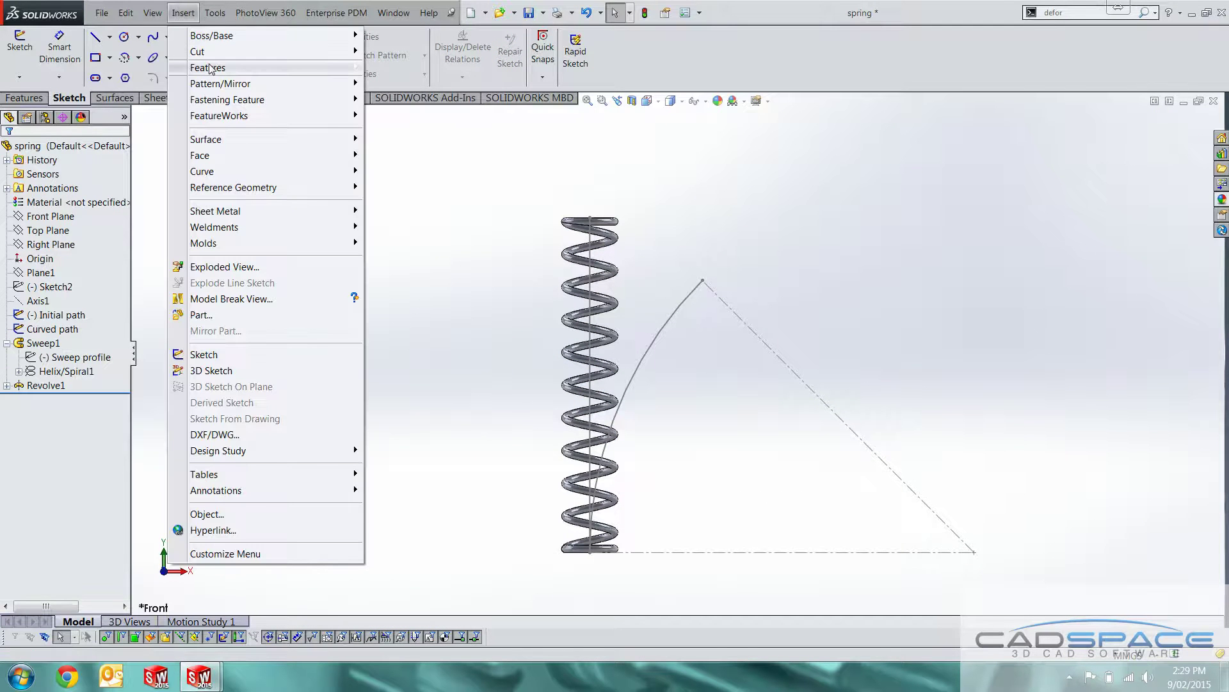
mouse_move(208, 68)
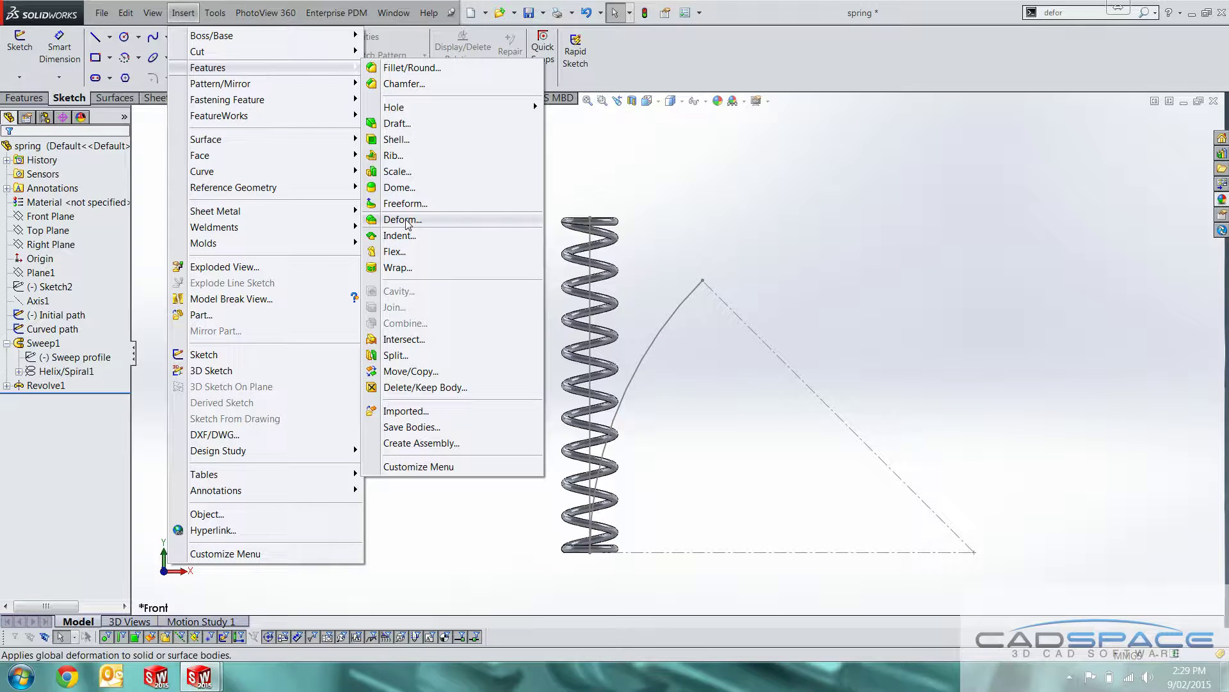
left_click(1082, 12)
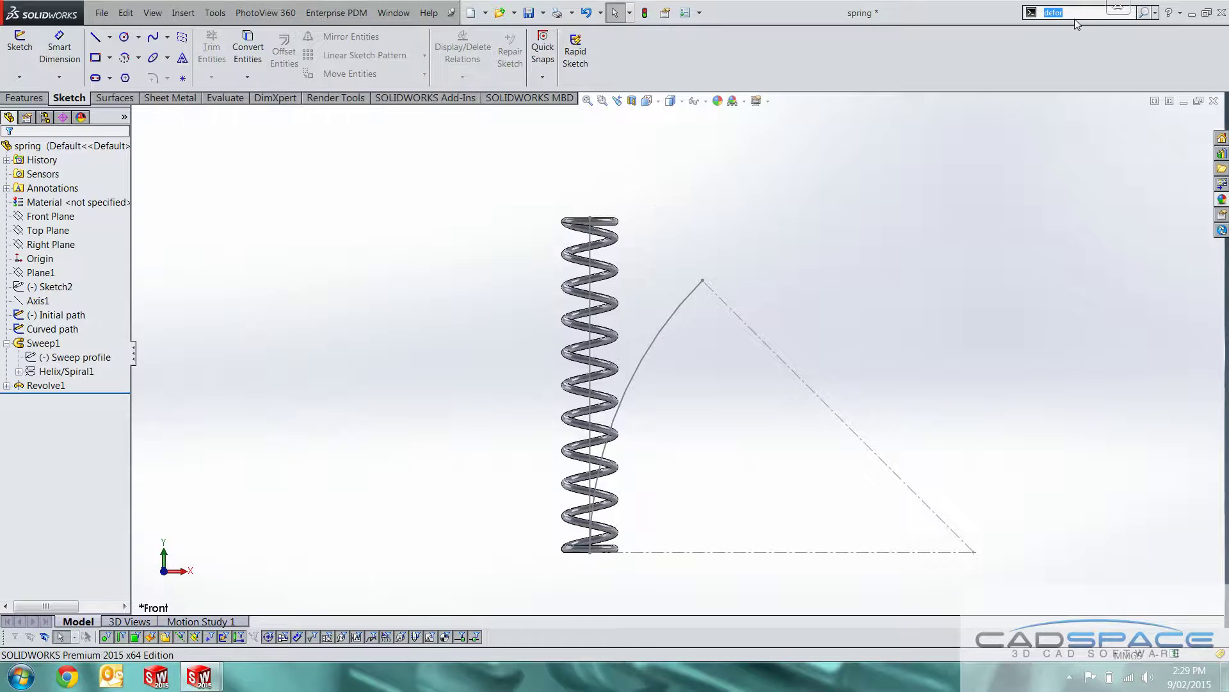
type("defo")
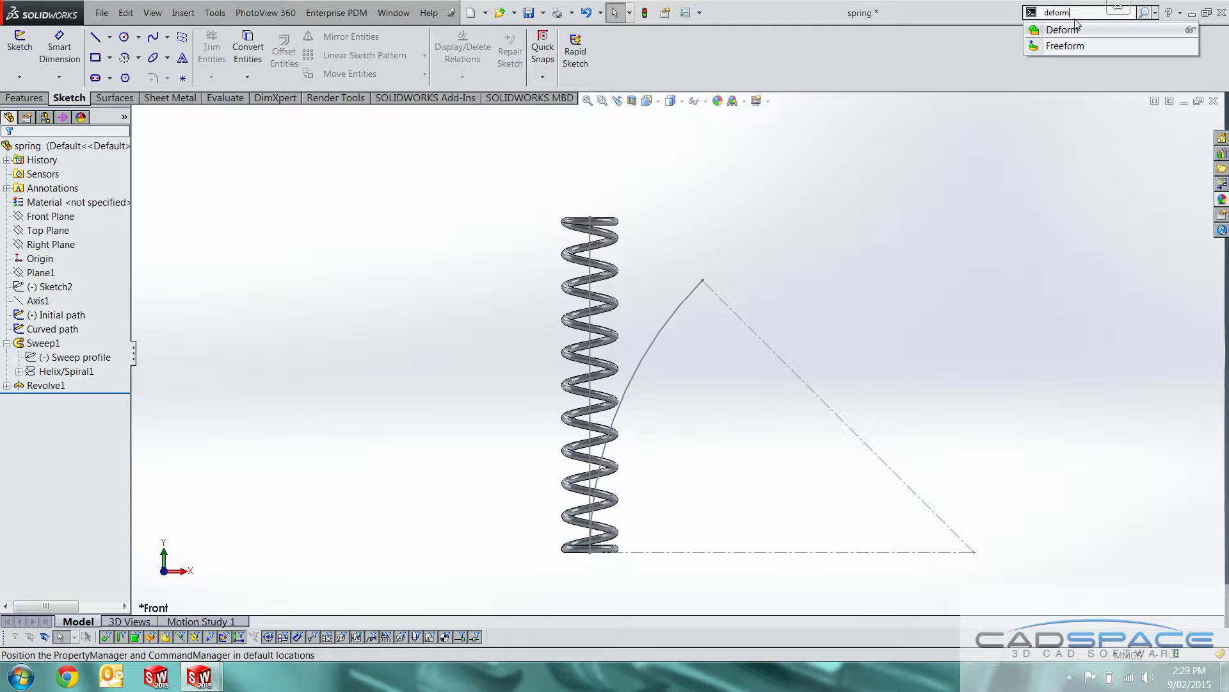
left_click(1063, 31)
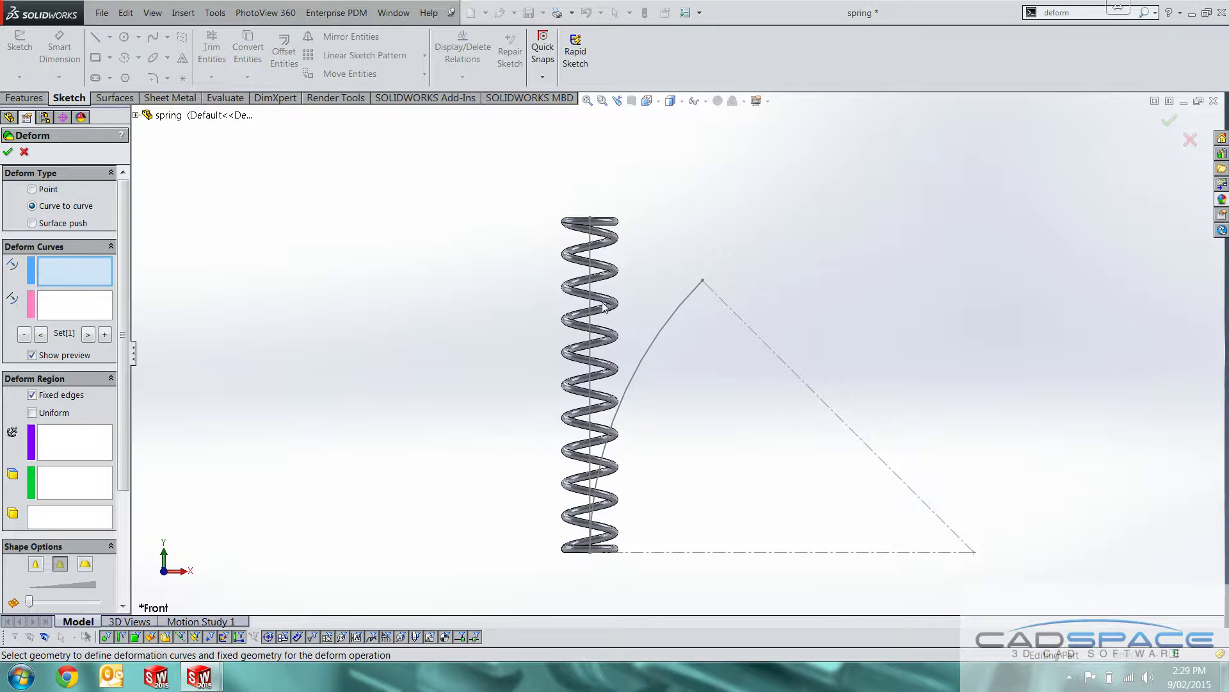
Step: Set Line1 of Initial path as the initial curve and Arc5 of Curved path as target
left_click(589, 342)
left_click(57, 307)
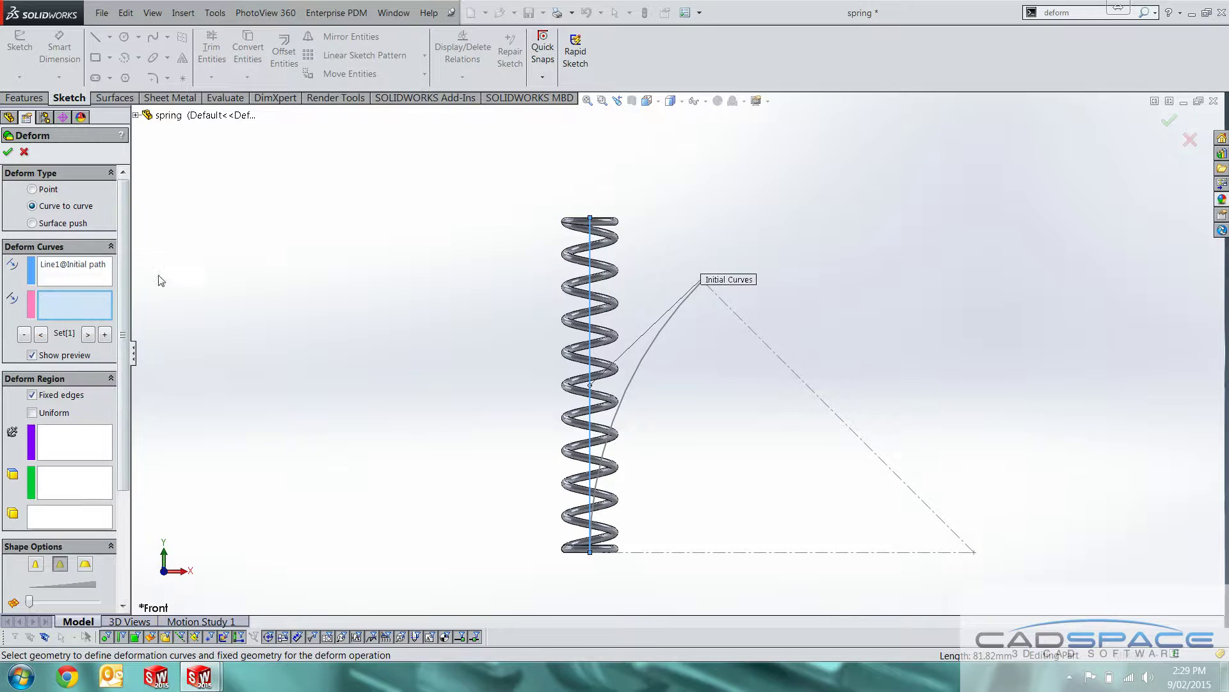
scroll(397, 340, "up", 1)
scroll(640, 432, "down", 2)
left_click(647, 324)
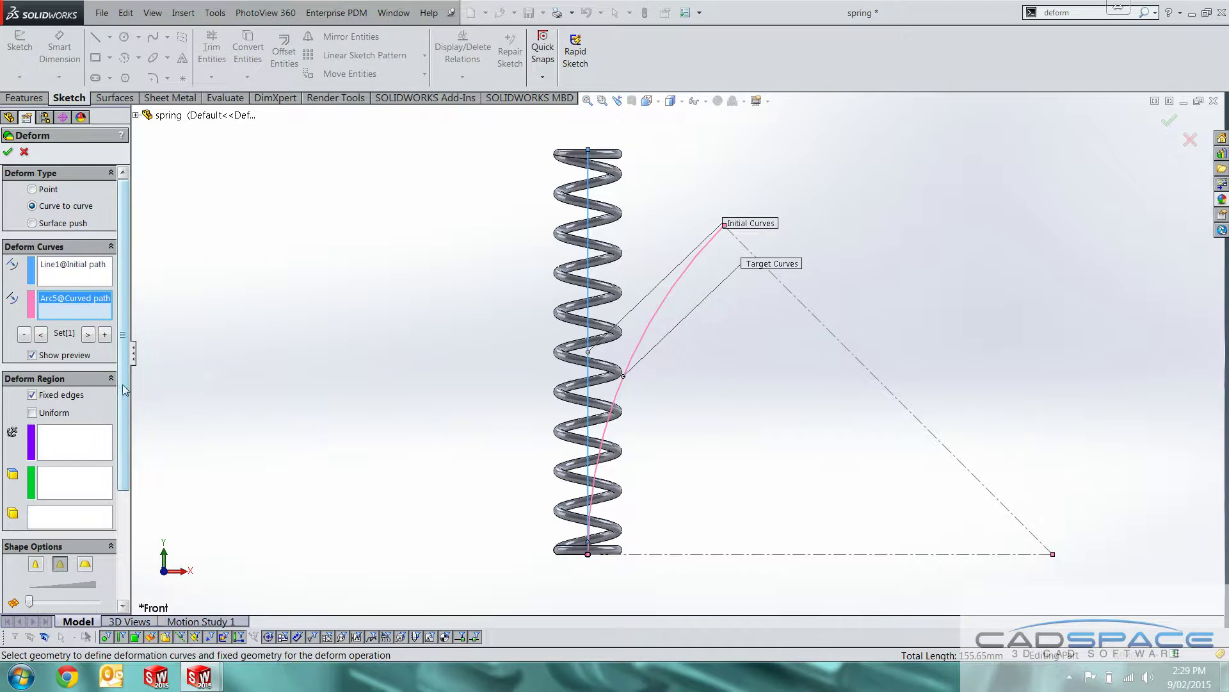
left_click_drag(124, 384, 126, 493)
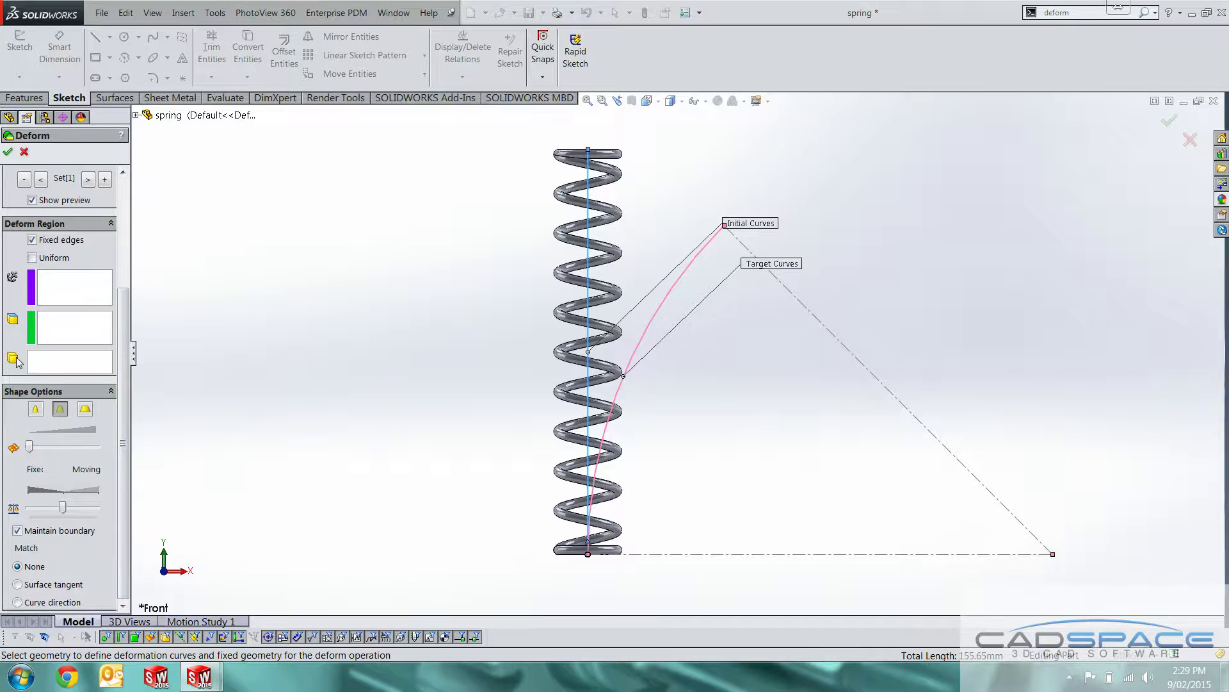
Step: Choose Revolve1 as the body to deform and inspect the bent-spring preview
left_click(61, 361)
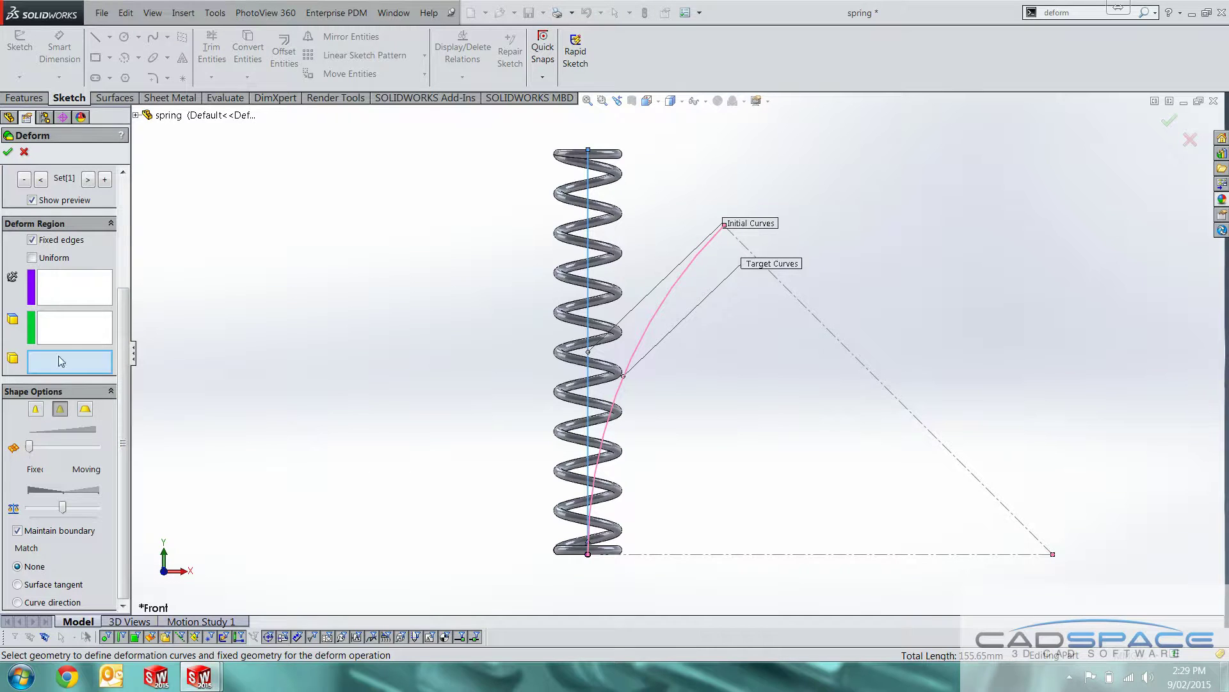
left_click(589, 232)
scroll(663, 386, "down", 5)
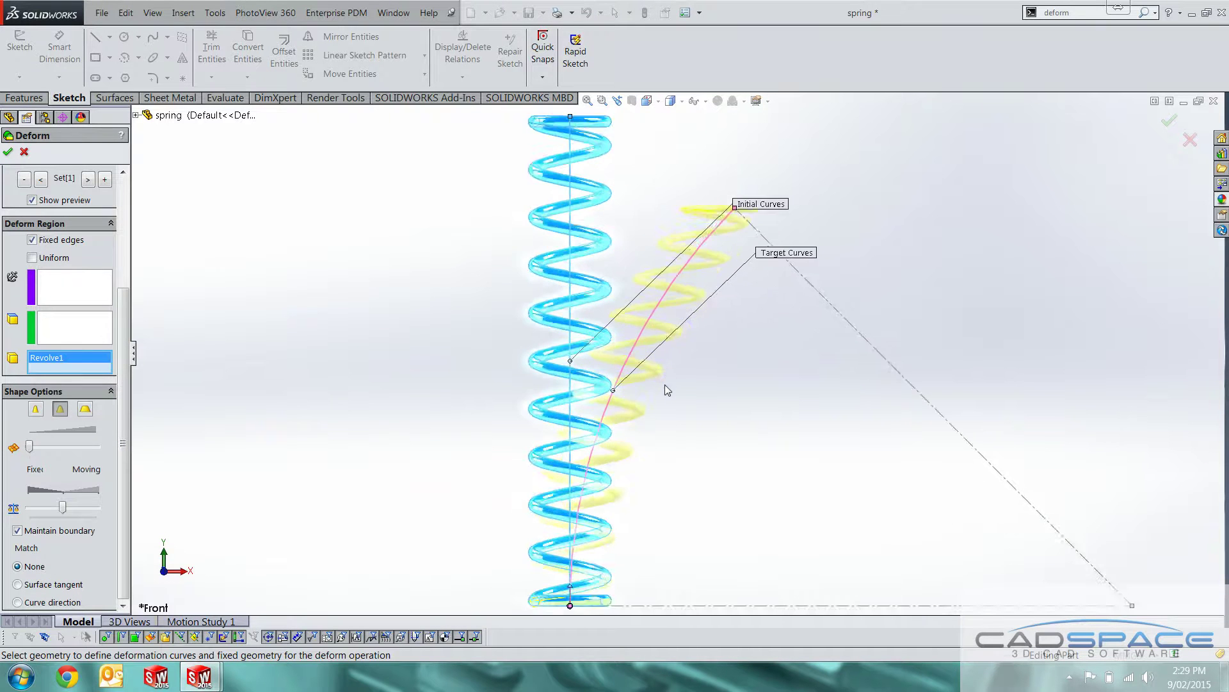
scroll(659, 370, "up", 3)
scroll(672, 411, "down", 2)
scroll(664, 384, "up", 1)
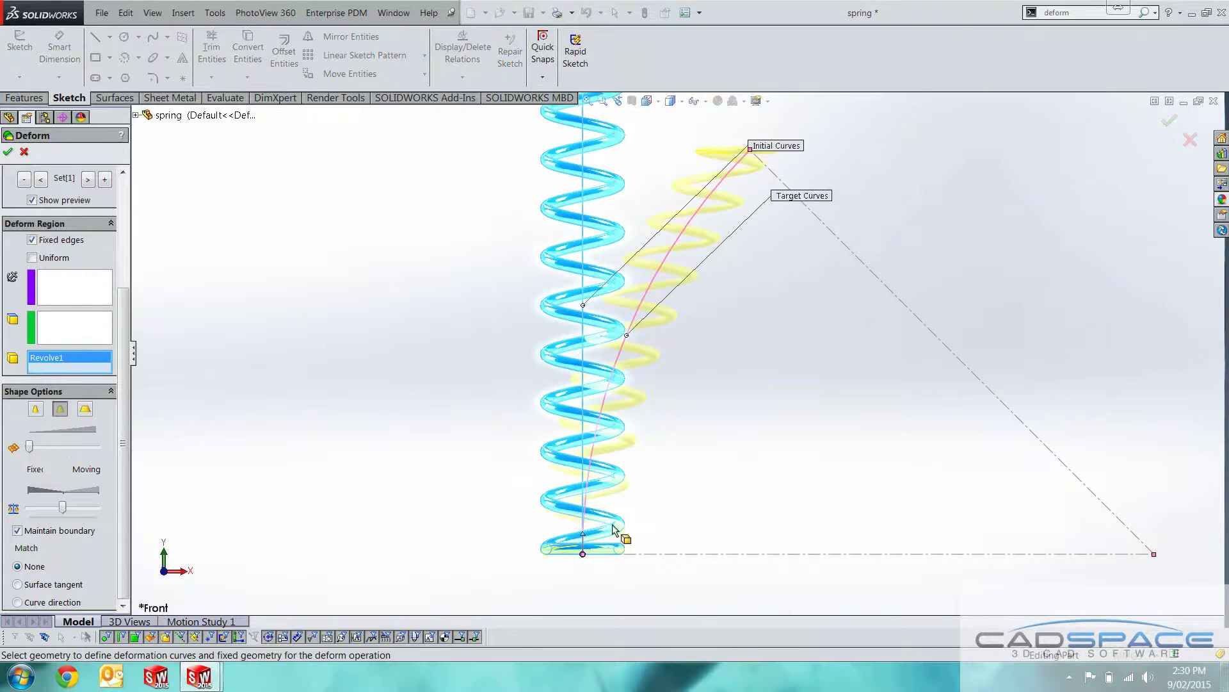
scroll(681, 329, "up", 1)
scroll(685, 306, "down", 2)
scroll(647, 403, "up", 2)
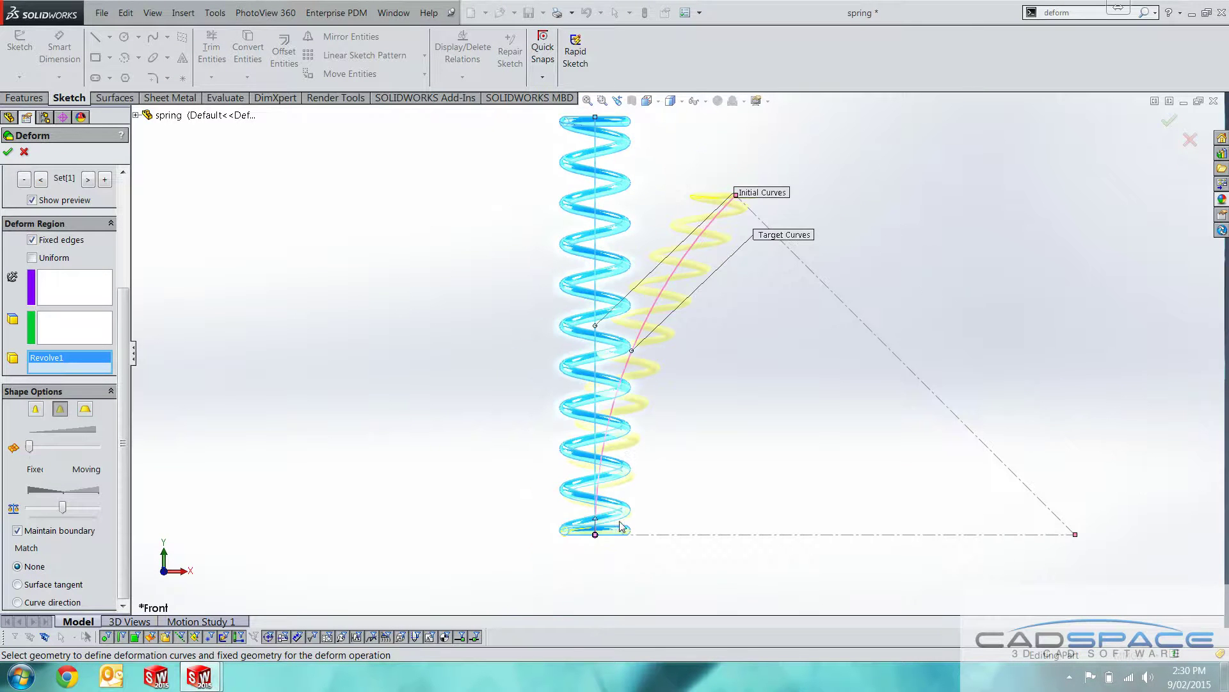
scroll(660, 419, "down", 2)
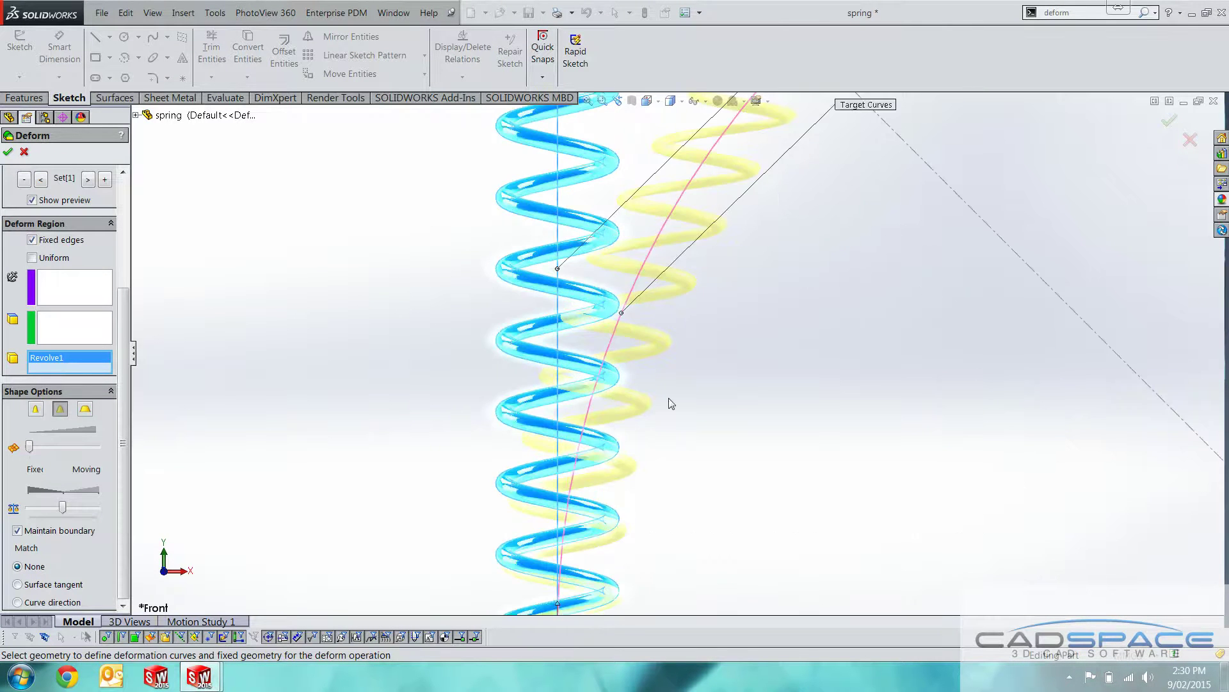
scroll(724, 259, "up", 3)
scroll(679, 292, "down", 4)
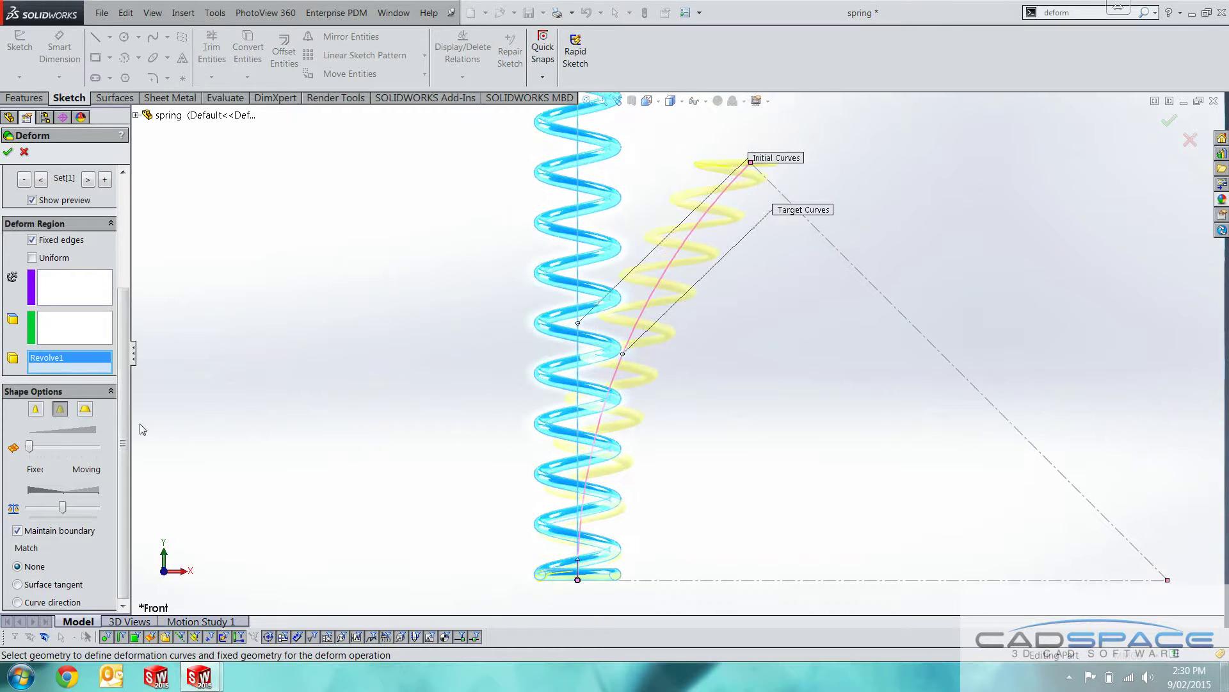
Step: Set the Deform's Match option to Curve direction and zoom out over the preview
left_click(18, 602)
scroll(762, 328, "up", 2)
scroll(716, 352, "down", 3)
scroll(712, 352, "up", 2)
scroll(643, 330, "down", 1)
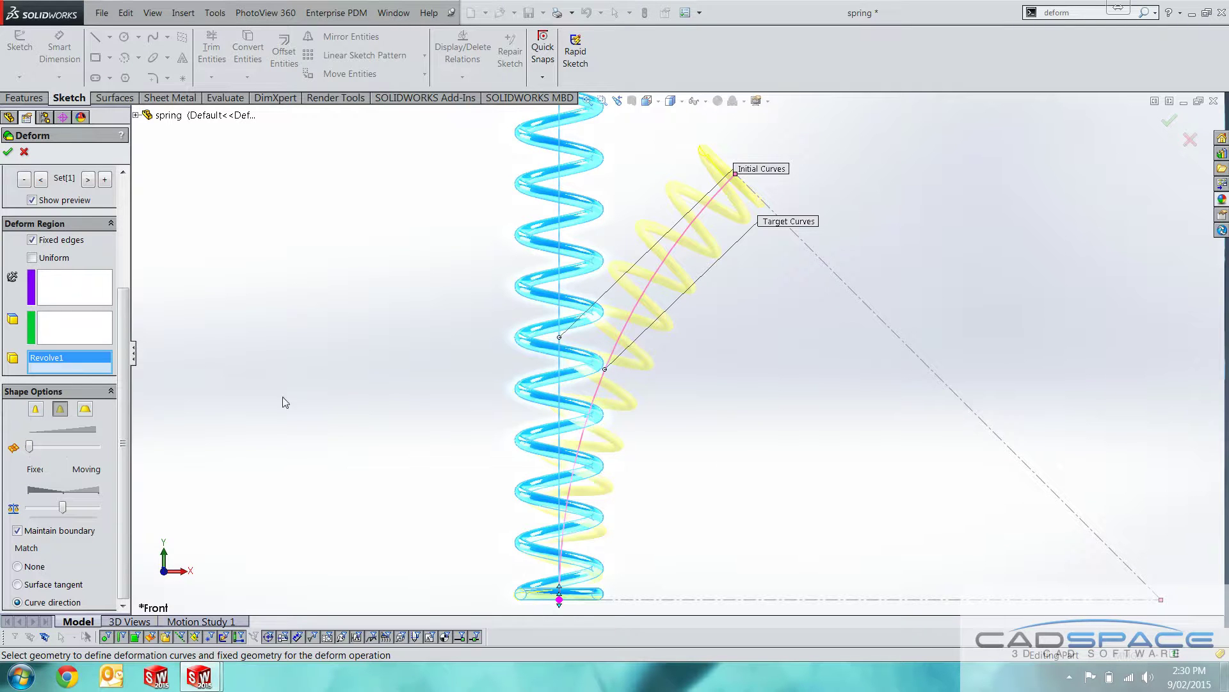
key("z")
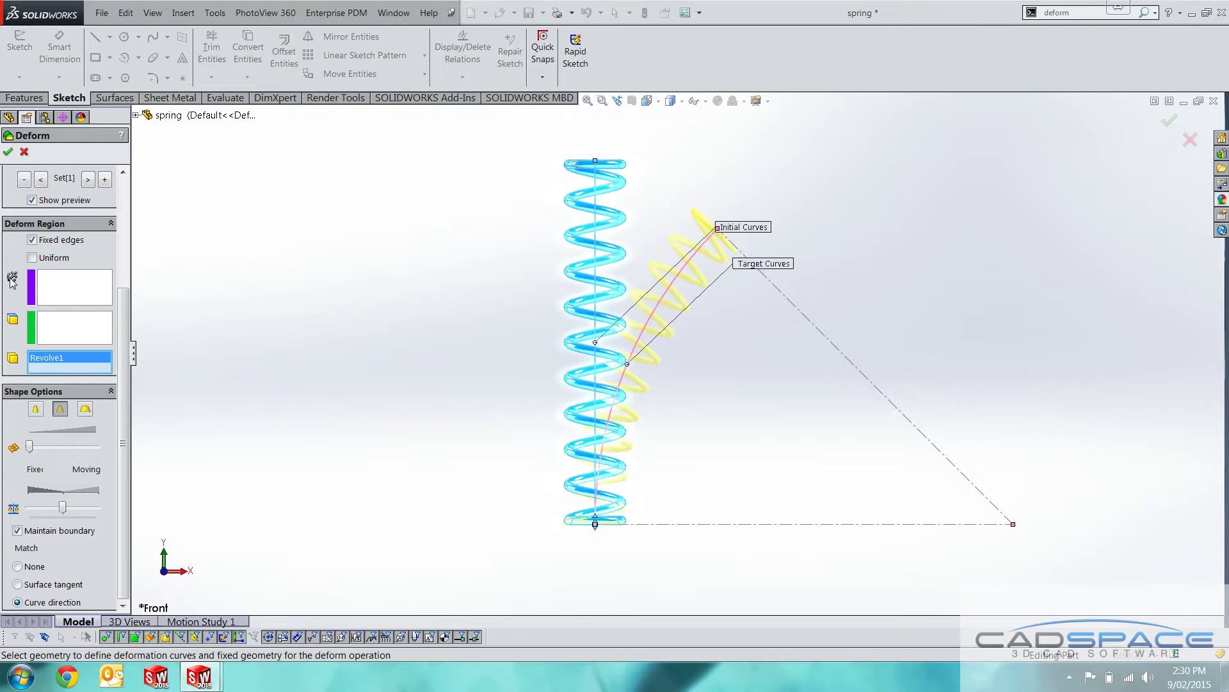
Step: Fix the spring's bottom end face, Face<1>, in the Deform
left_click(71, 283)
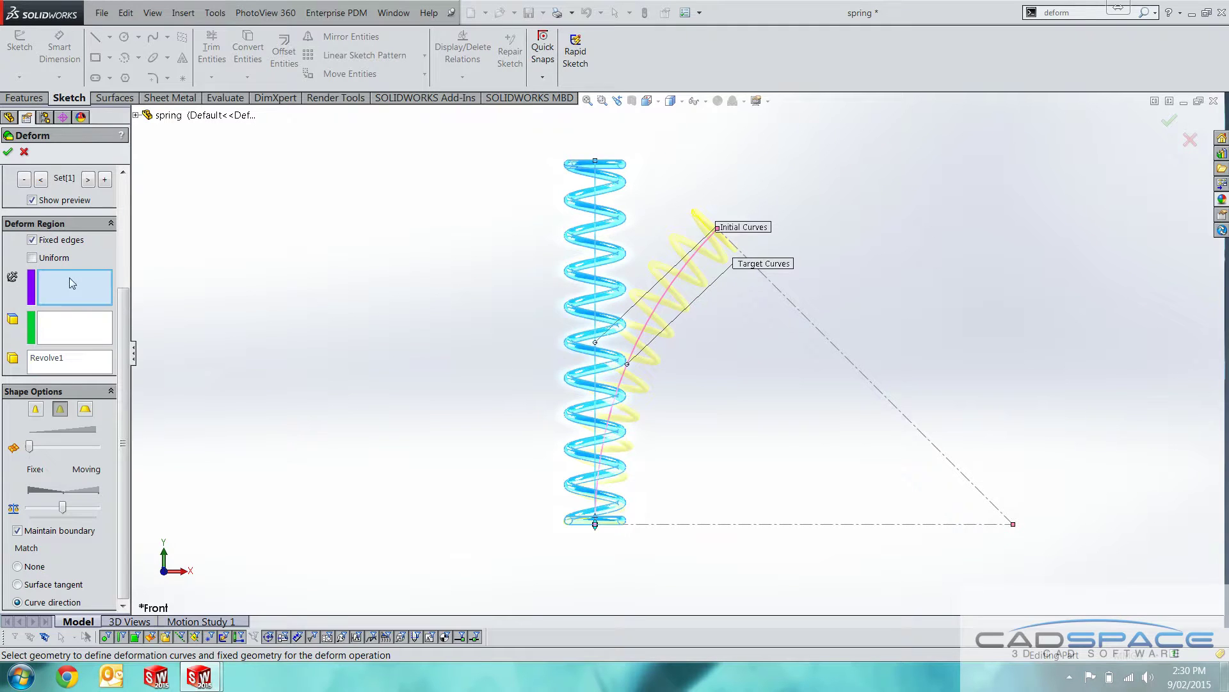
scroll(533, 429, "down", 3)
scroll(727, 444, "down", 2)
scroll(647, 492, "down", 2)
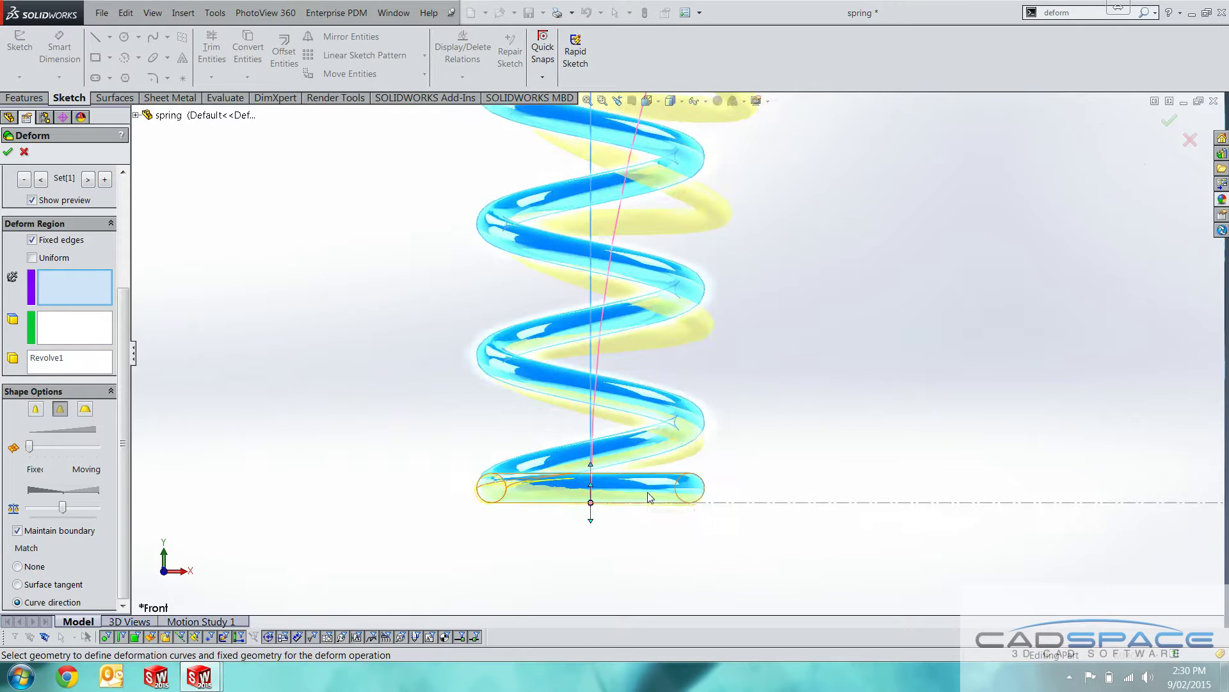
left_click(630, 489)
scroll(656, 398, "up", 3)
scroll(658, 403, "up", 5)
scroll(685, 317, "down", 4)
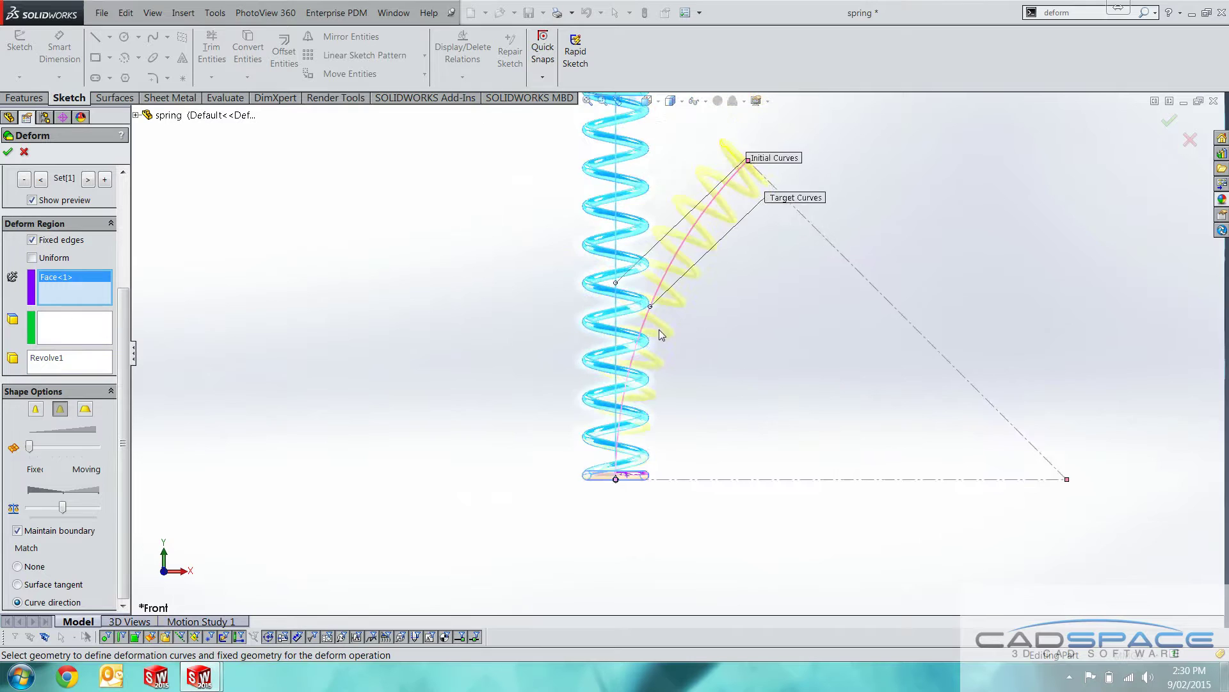
Step: Apply the Deform as Deform3 and bring up the Open Documents list
left_click(8, 152)
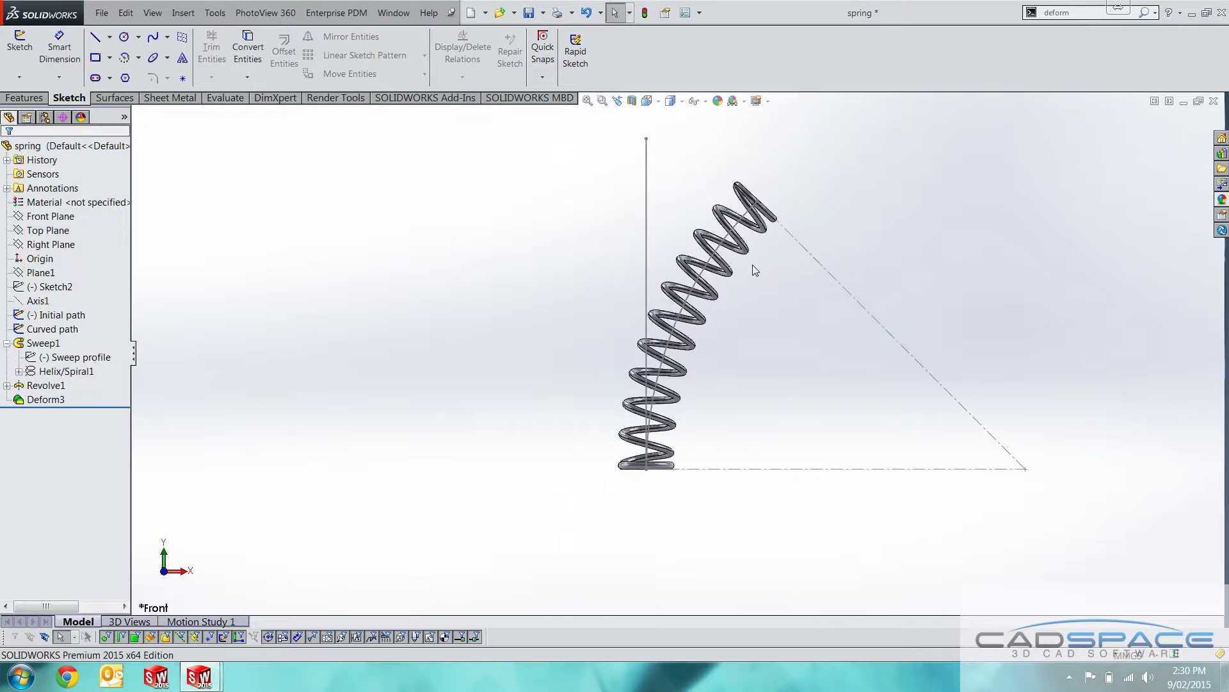
scroll(752, 269, "up", 3)
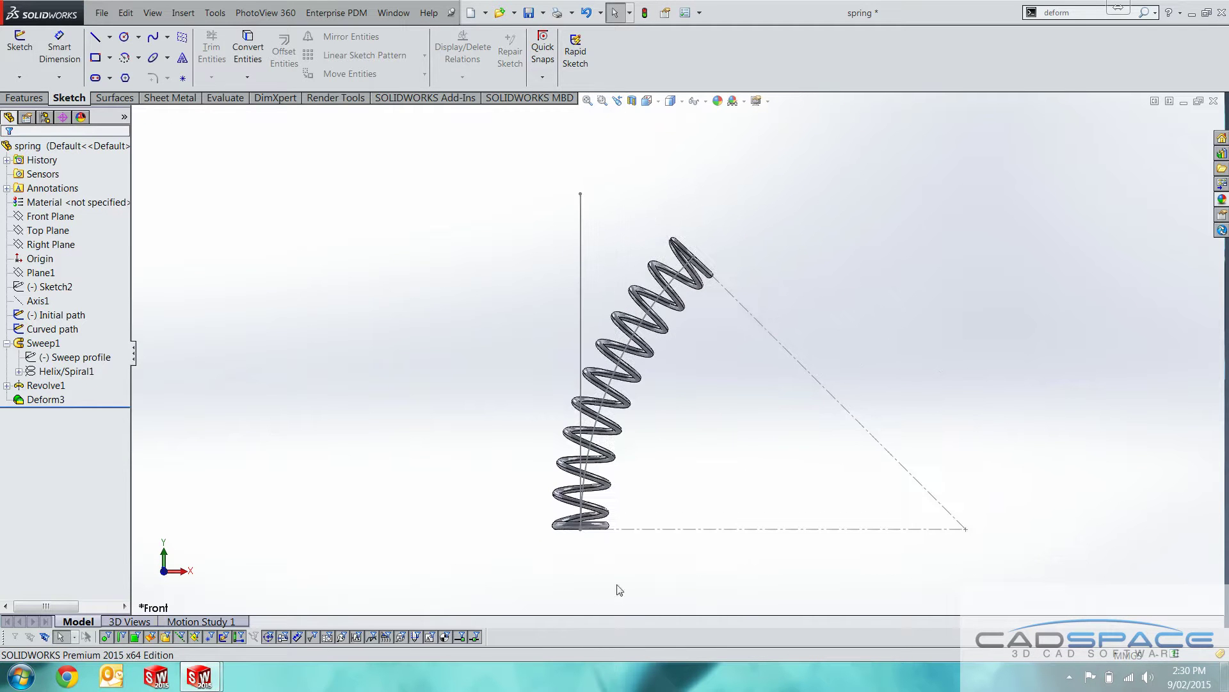
key("ctrl+Tab")
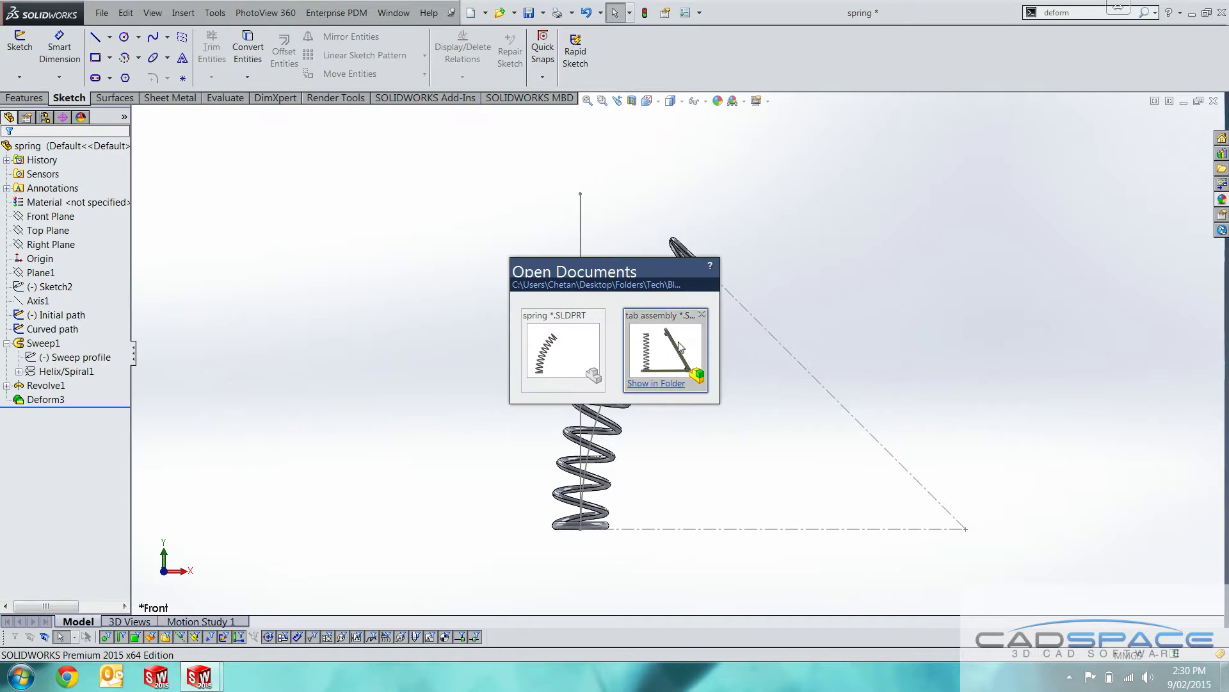
Step: Switch to the tab assembly, rebuild it, and orbit to check the bent spring
left_click(681, 346)
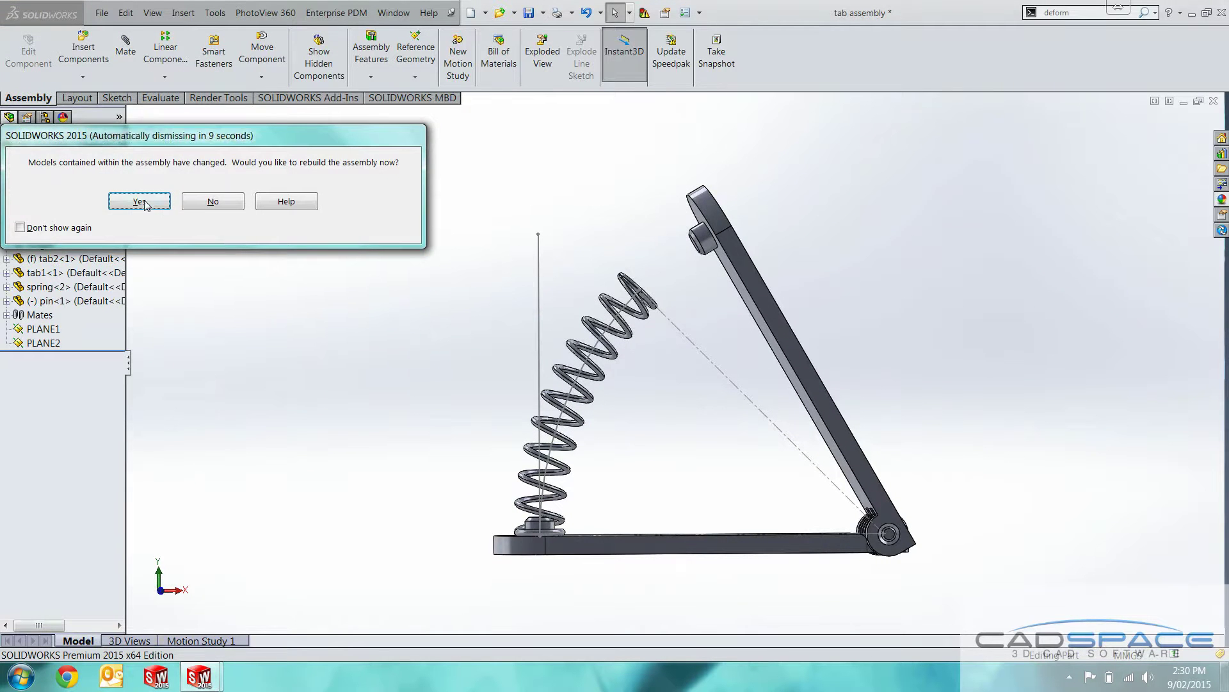
left_click(141, 202)
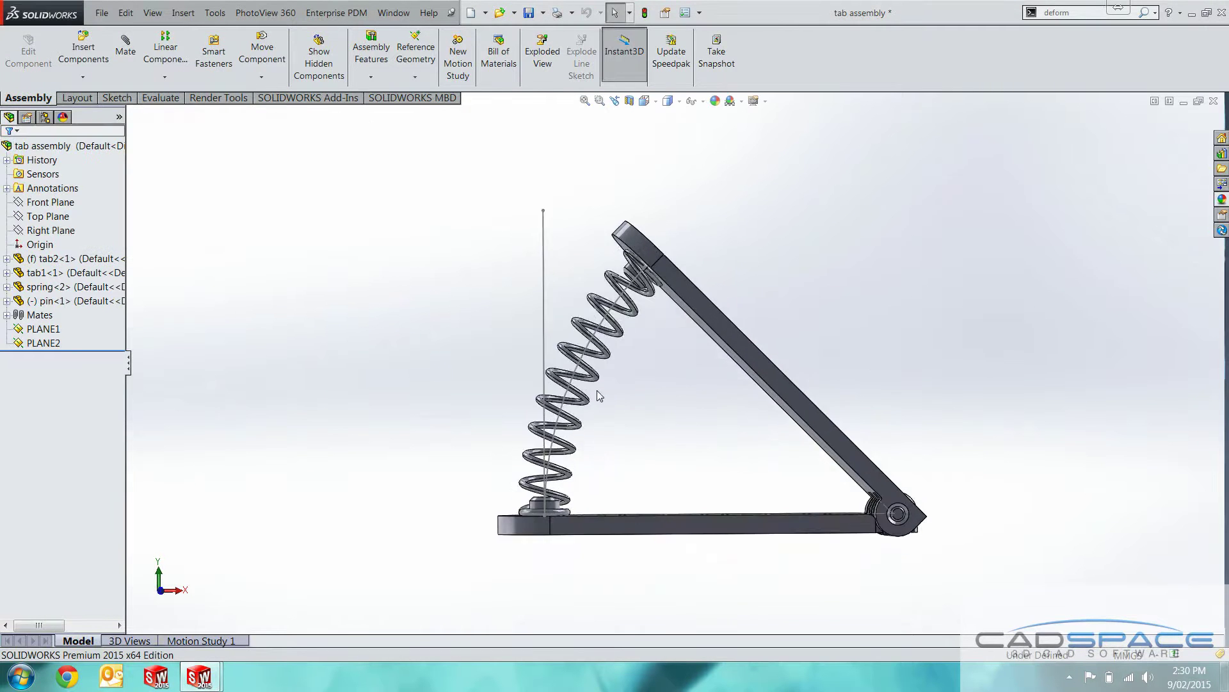
middle_click_drag(613, 388, 663, 391)
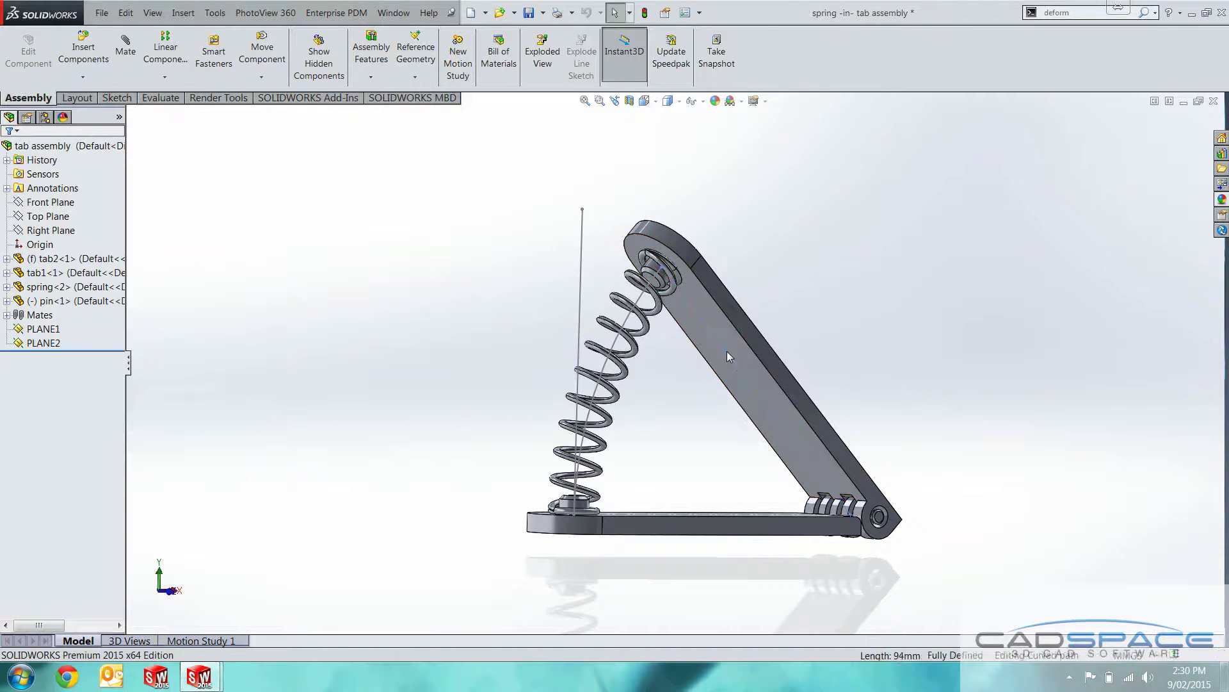
Step: Change the Curved path angle from 45° to 60° and rebuild the spring
double_click(732, 470)
key("Return")
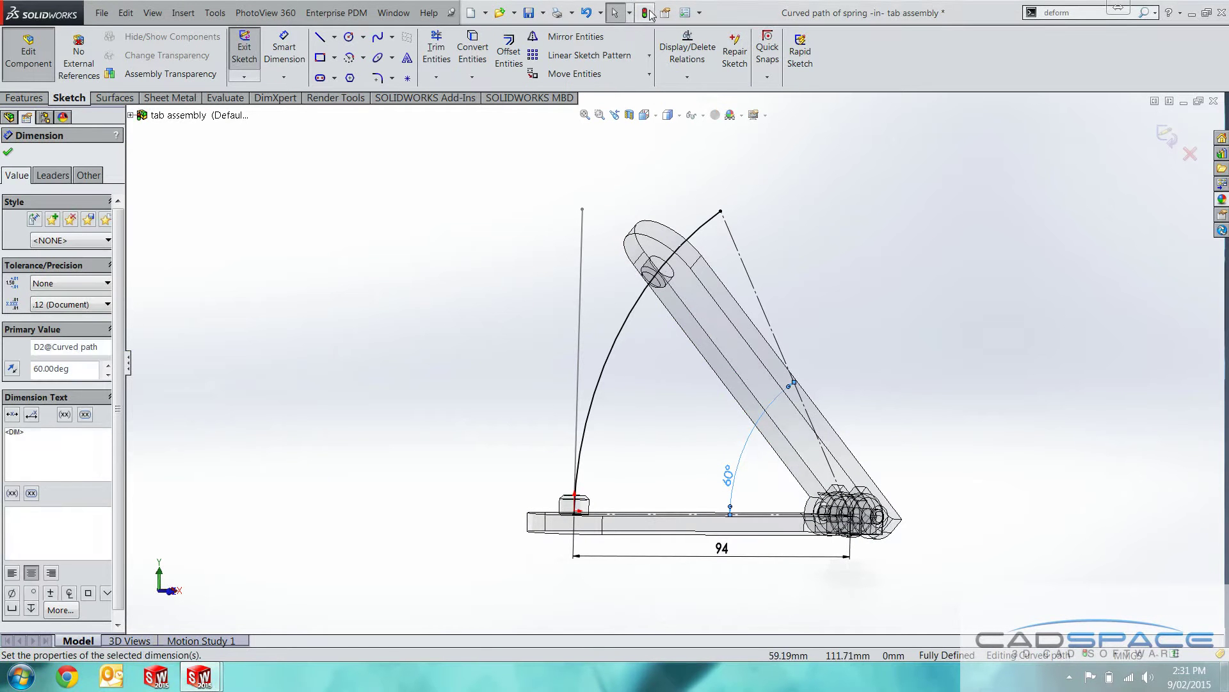
left_click(646, 13)
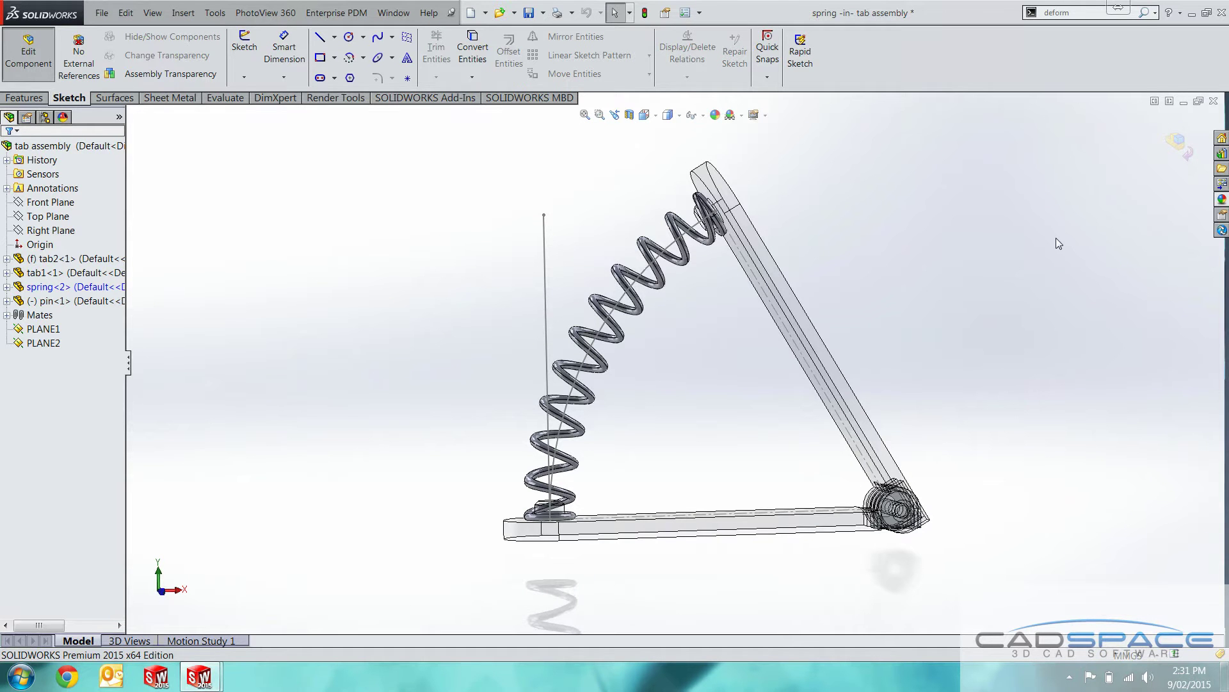
Step: Exit spring component editing to return to the top-level tab assembly
left_click(1170, 140)
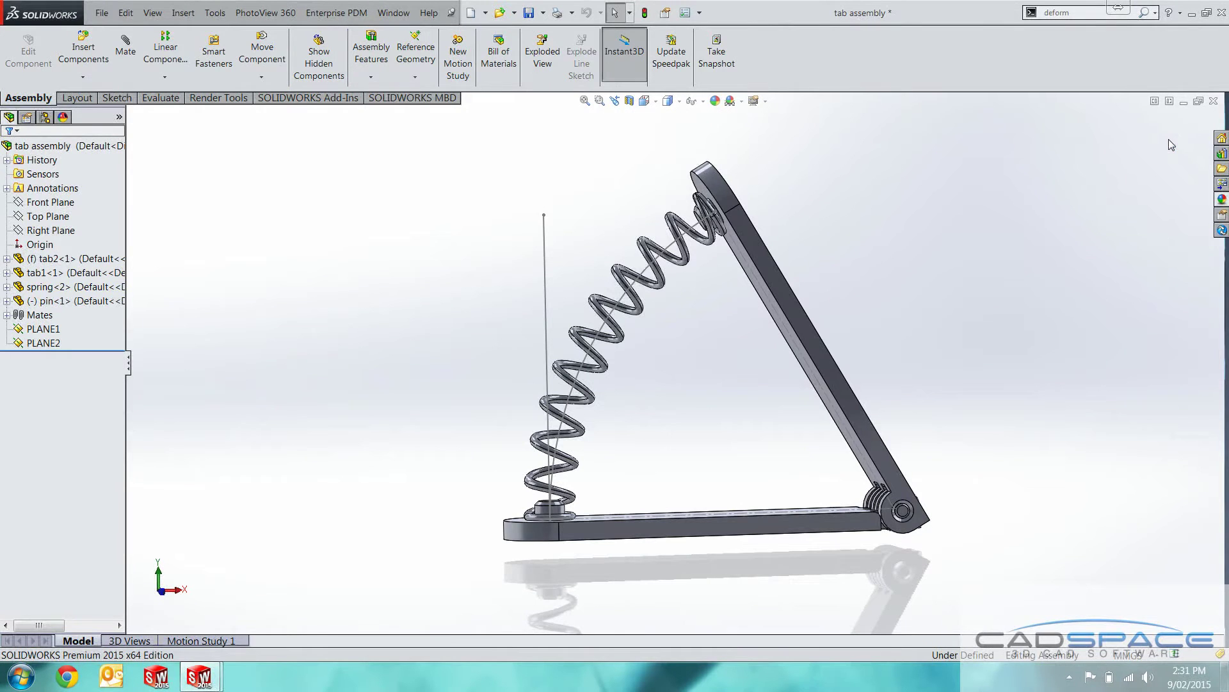